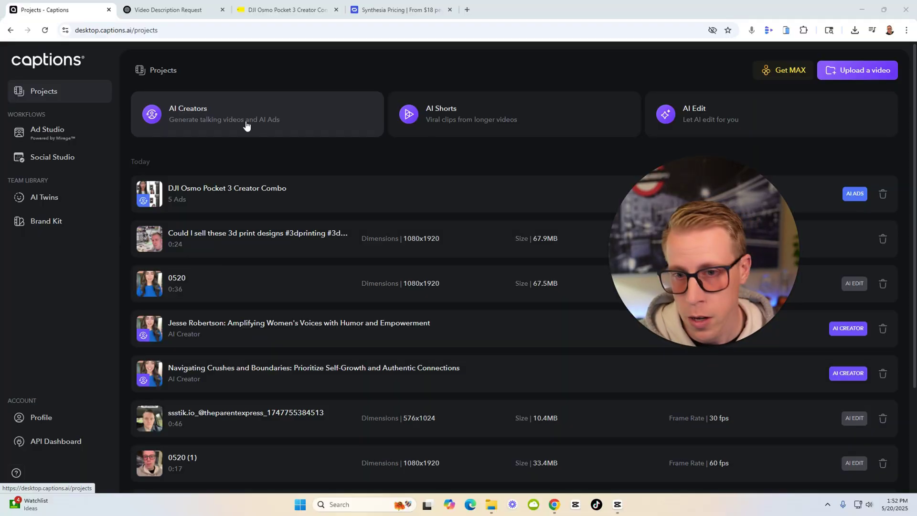
Generate a 'top ways to save money' script with Prompt to video, reaching Edit Style.
click(246, 120)
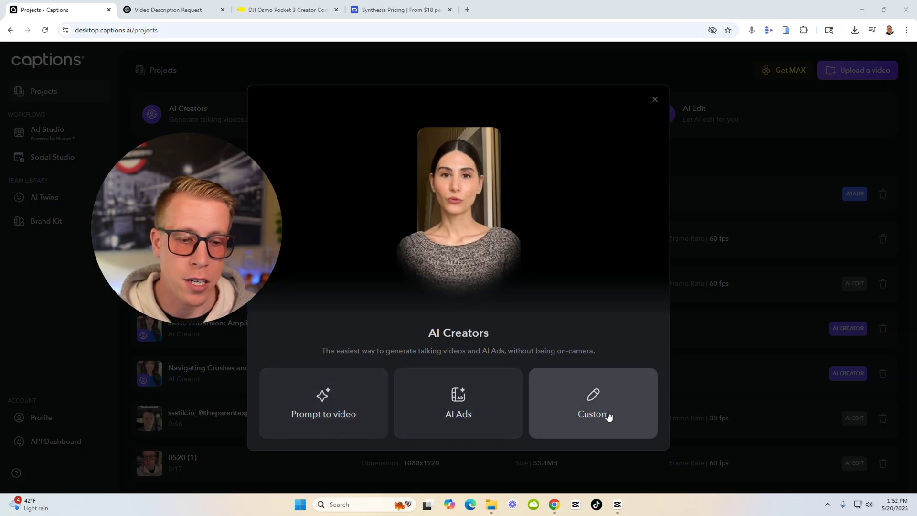
click(337, 405)
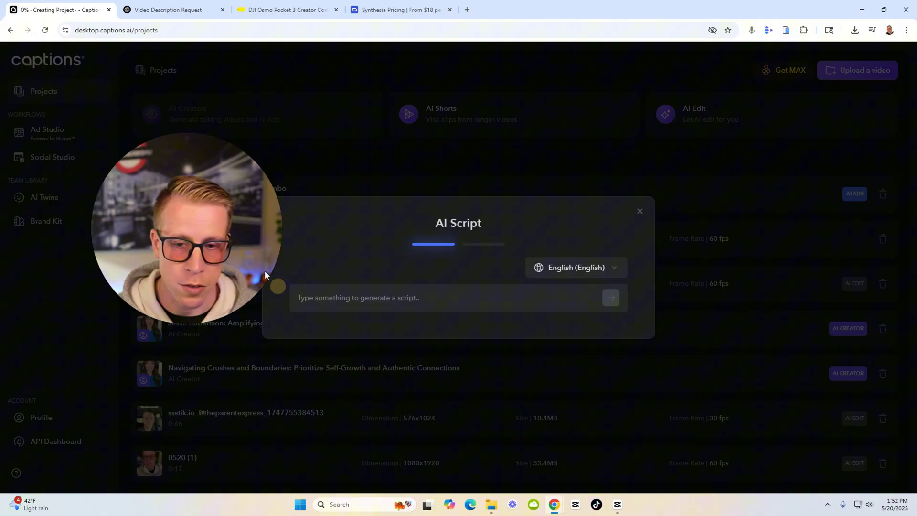
click(378, 298)
text(Crea)
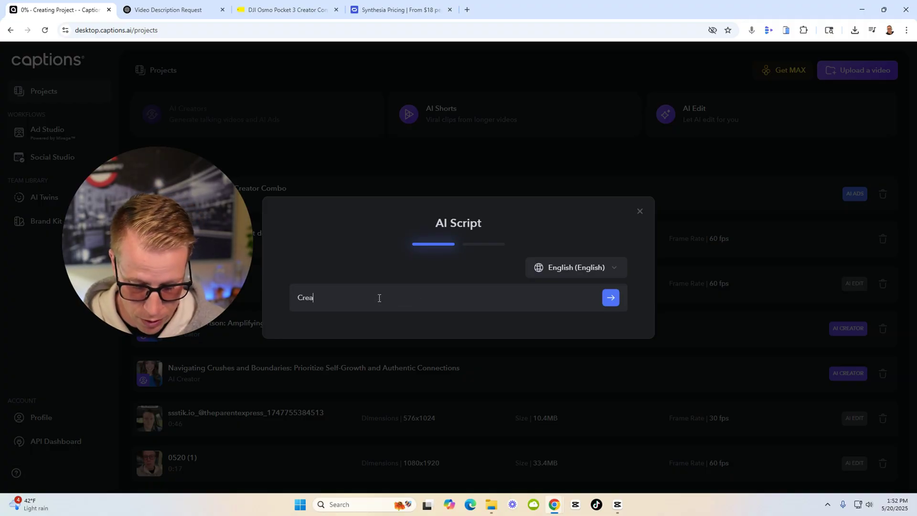
text(te me a video on top ways to save money)
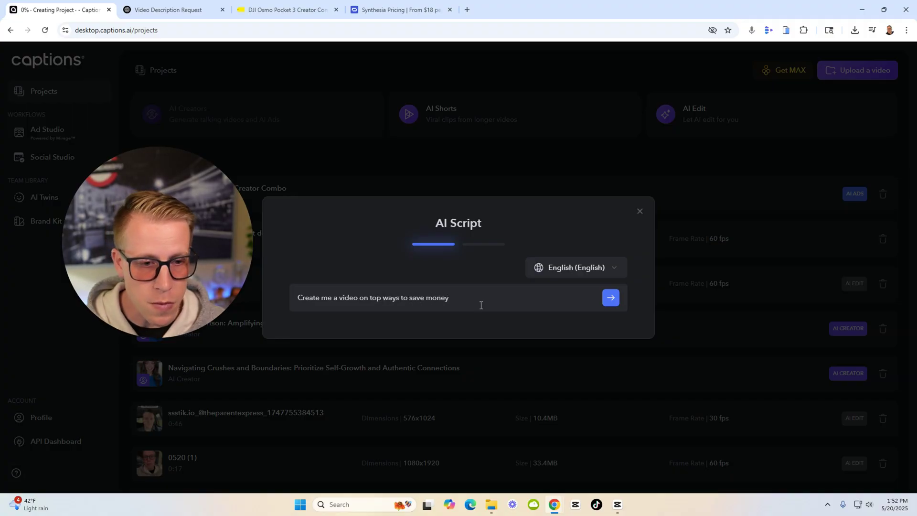
click(610, 299)
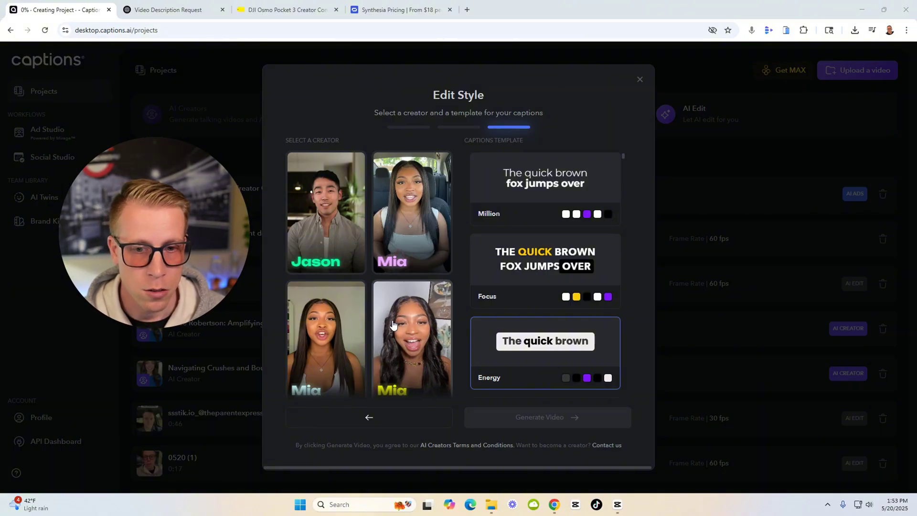
scroll(392, 326, down, 2)
scroll(393, 325, down, 2)
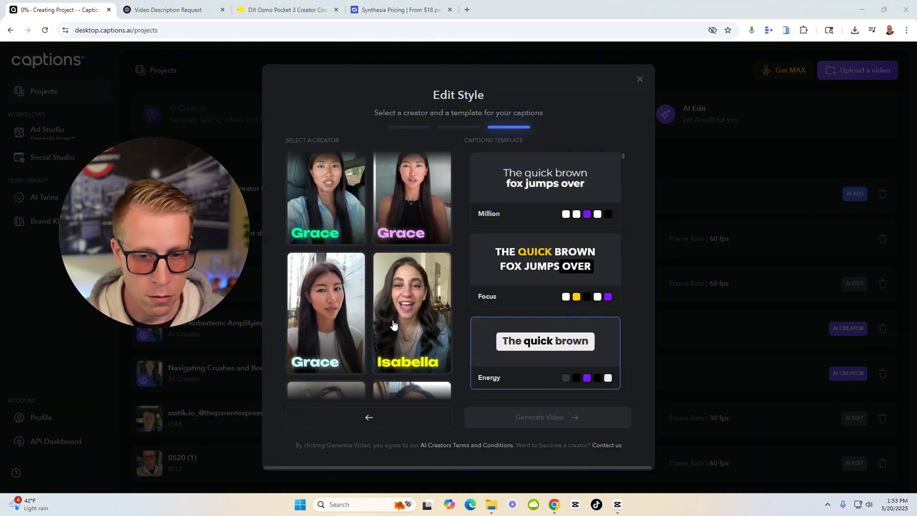
scroll(393, 326, down, 2)
scroll(392, 326, down, 2)
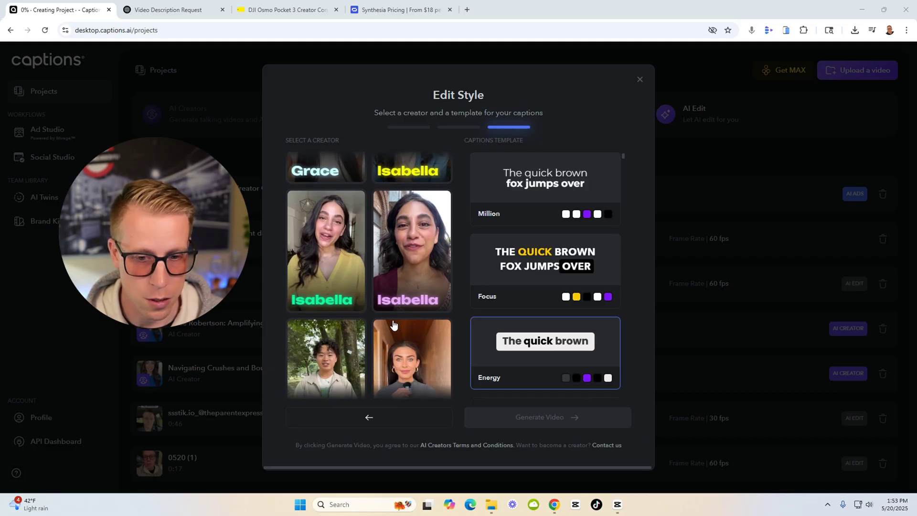
scroll(393, 326, down, 2)
scroll(393, 326, down, 2)
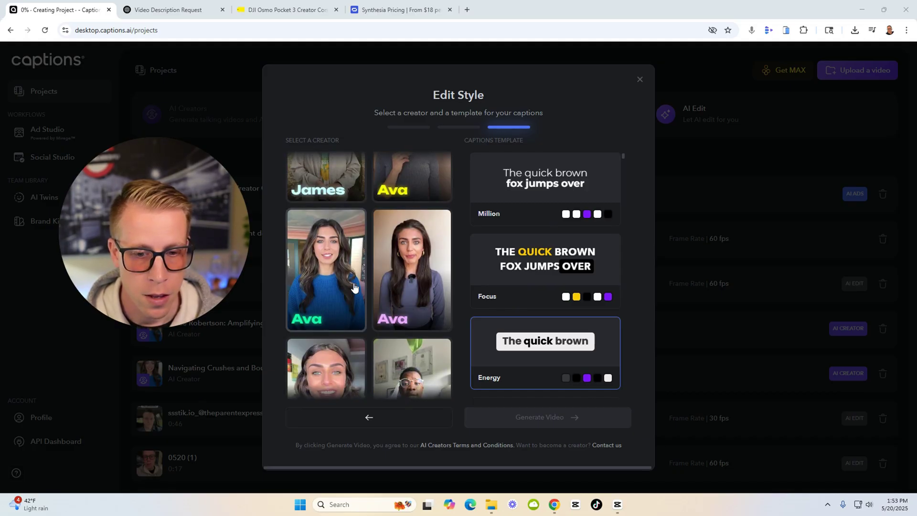
Pick Ava as the creator, keep the Energy caption template, and generate the video.
click(414, 284)
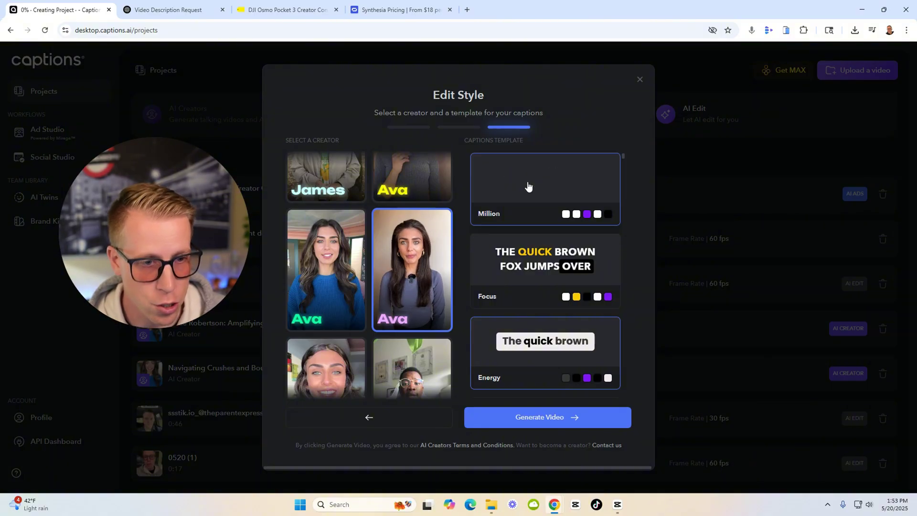
scroll(557, 274, down, 2)
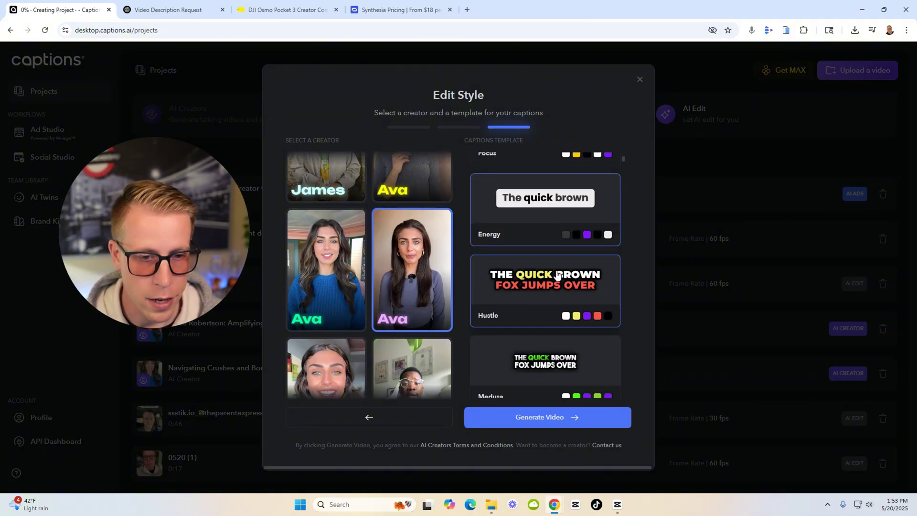
scroll(530, 225, up, 1)
scroll(509, 307, down, 2)
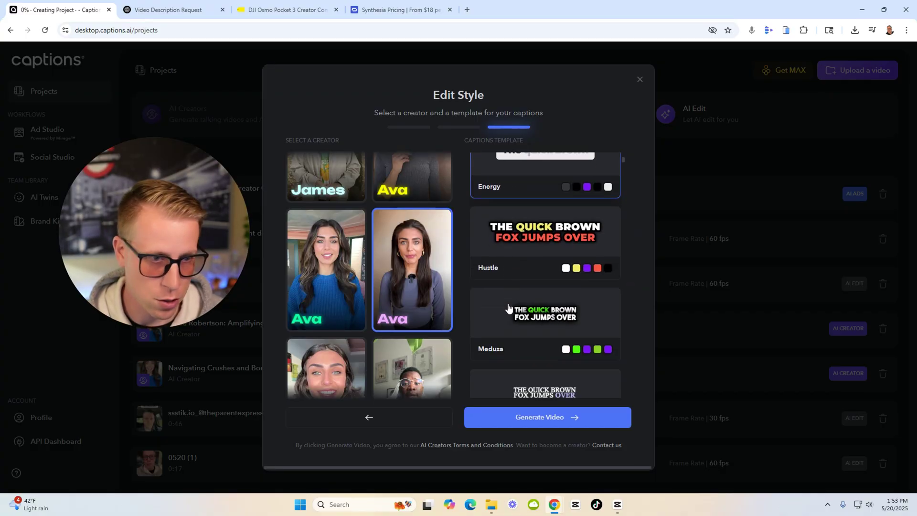
scroll(528, 286, up, 1)
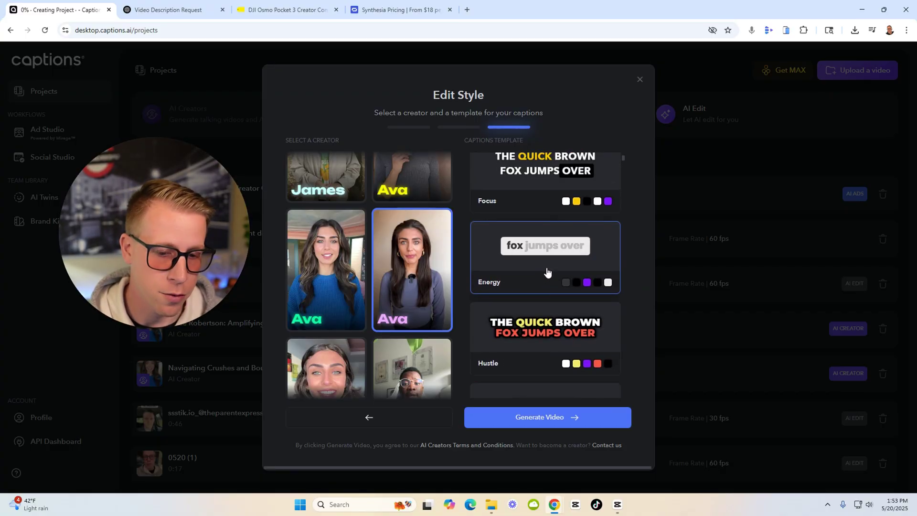
click(555, 418)
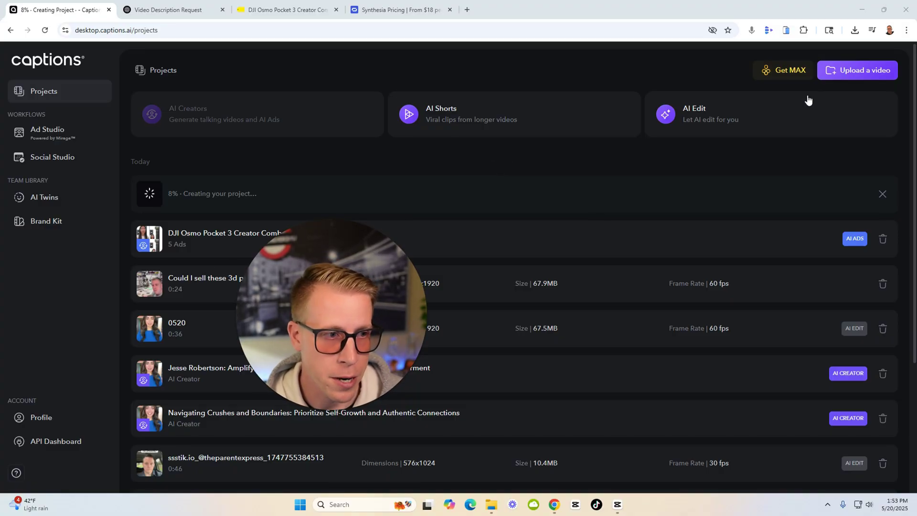
click(859, 71)
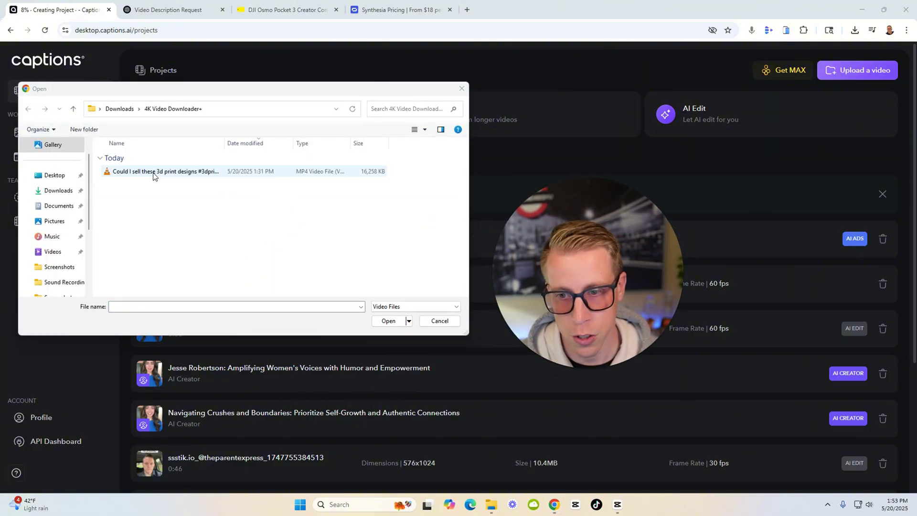
click(61, 195)
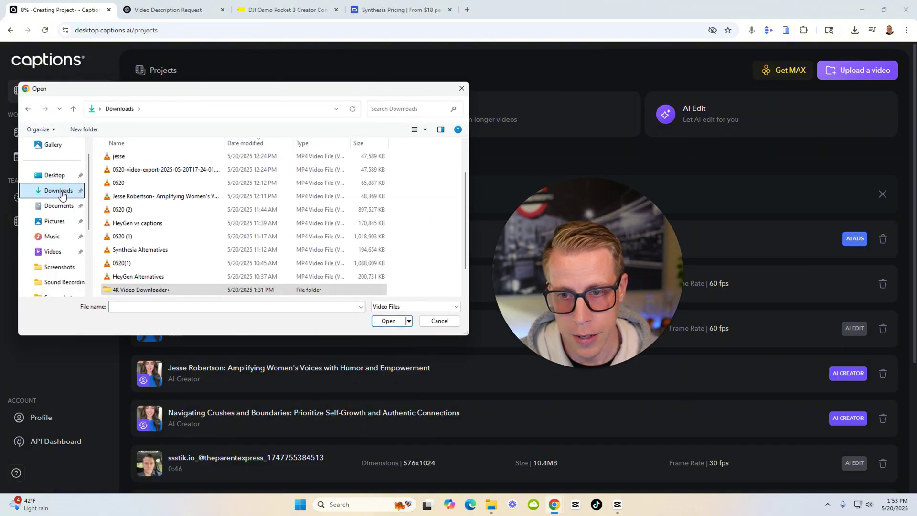
double_click(142, 157)
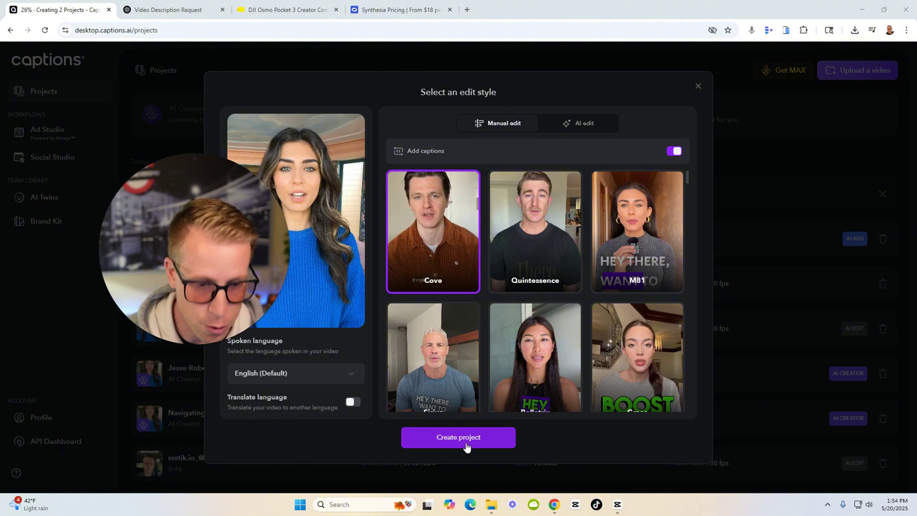
click(698, 87)
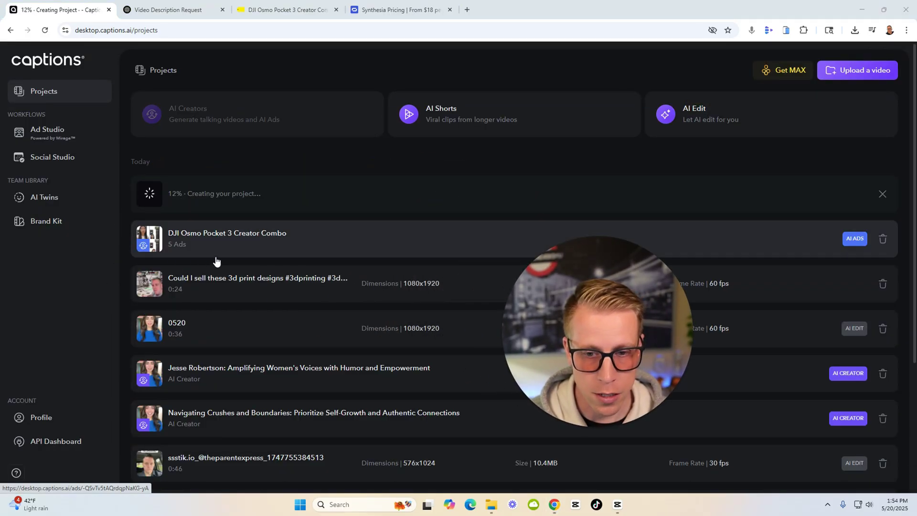
Open the 3D print designs project and scrub its timeline to preview the captions.
click(221, 278)
drag(582, 319, 173, 279)
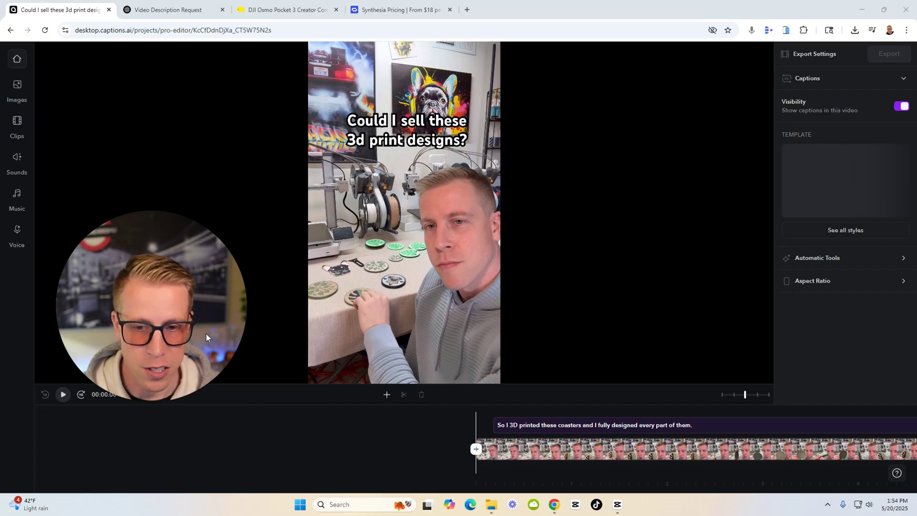
drag(205, 332, 216, 281)
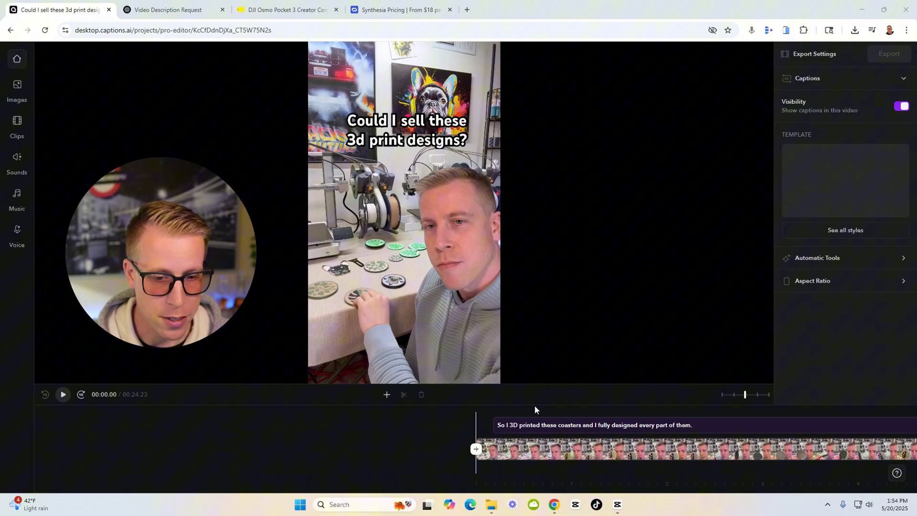
click(503, 449)
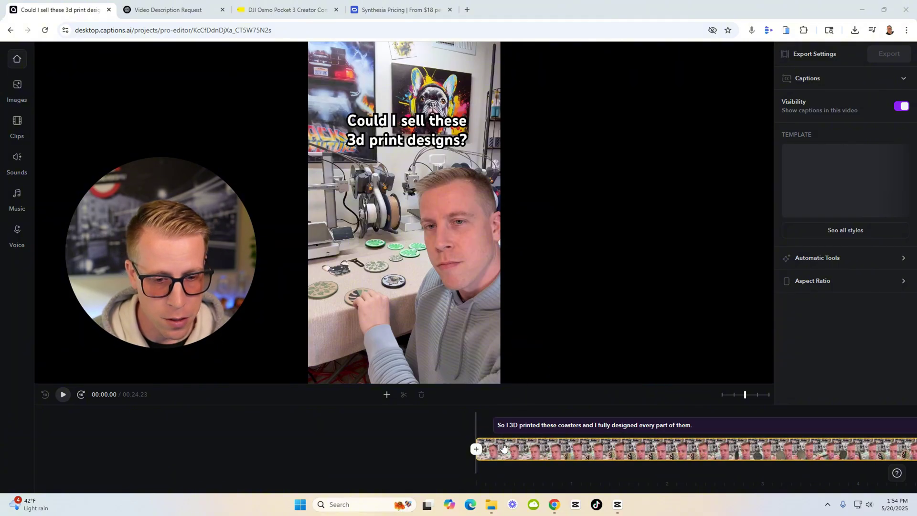
drag(564, 451, 326, 446)
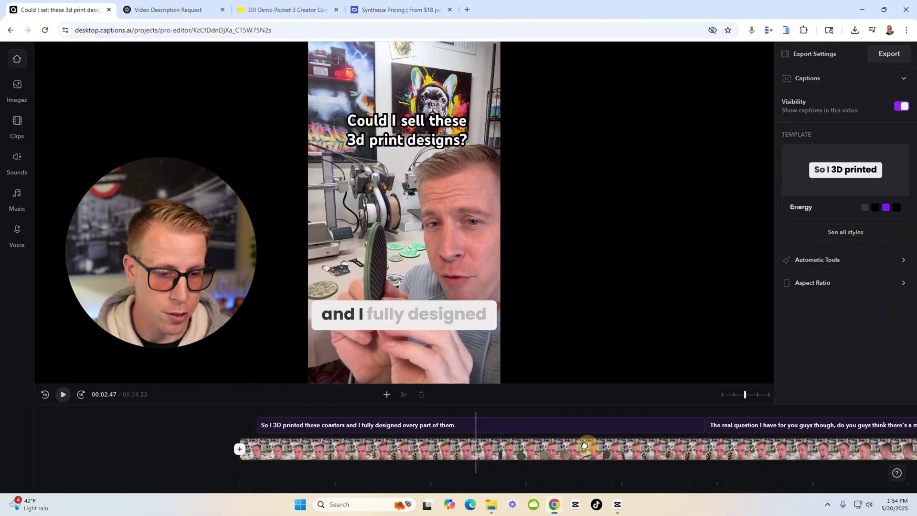
Scrub to later captions, replay the video from the start, then return to Projects.
drag(583, 447, 338, 444)
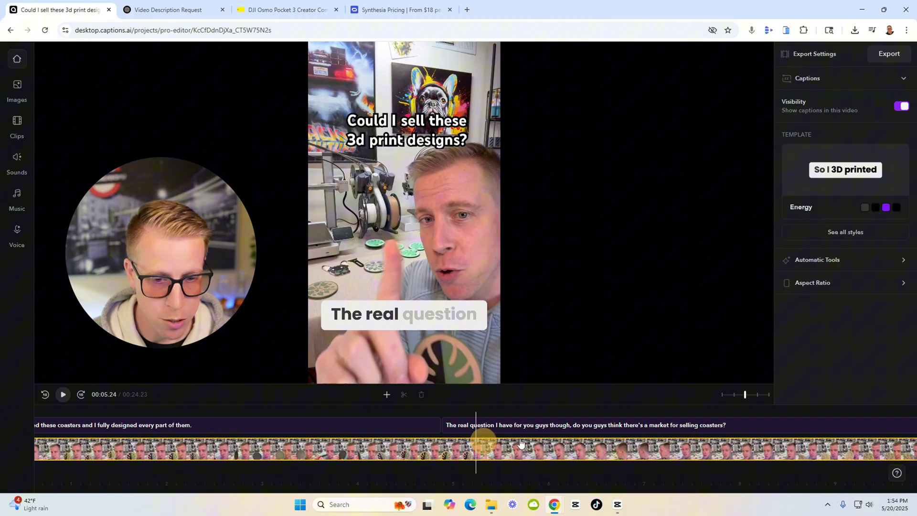
drag(544, 452, 460, 453)
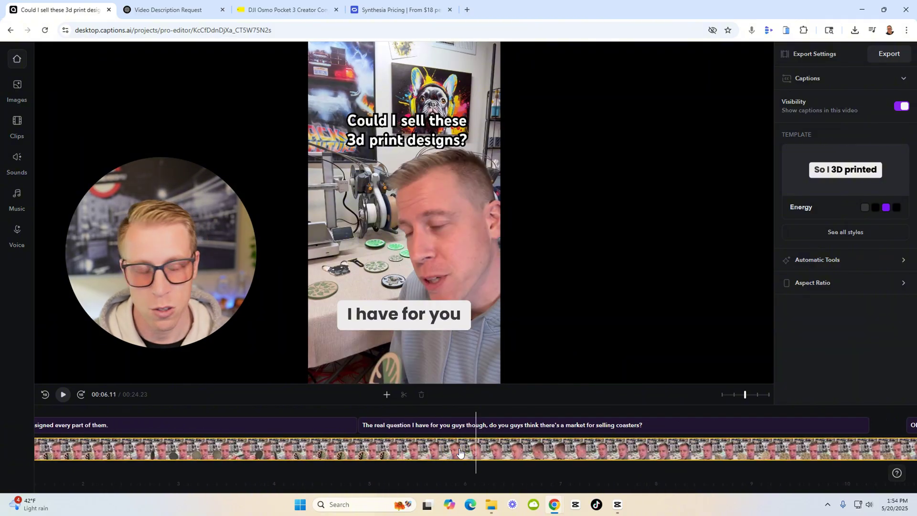
drag(615, 459, 399, 453)
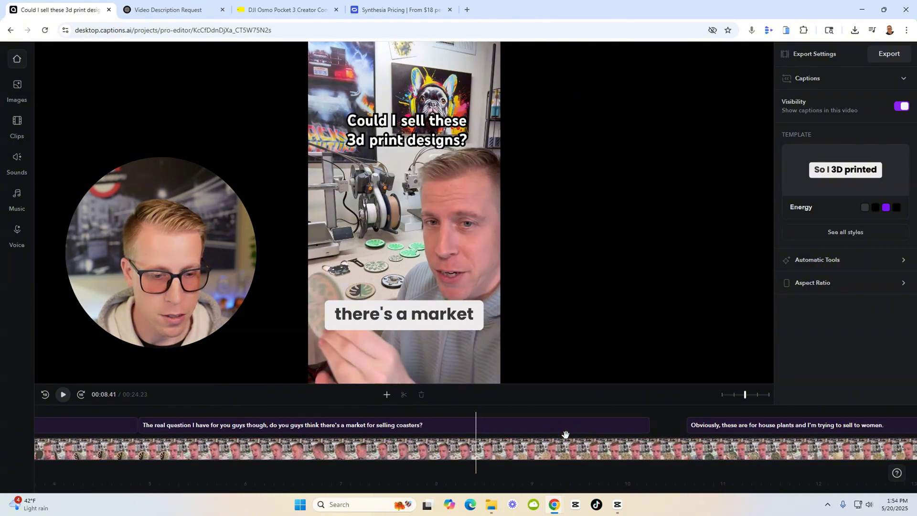
drag(563, 450, 596, 448)
drag(129, 444, 403, 444)
drag(287, 446, 822, 450)
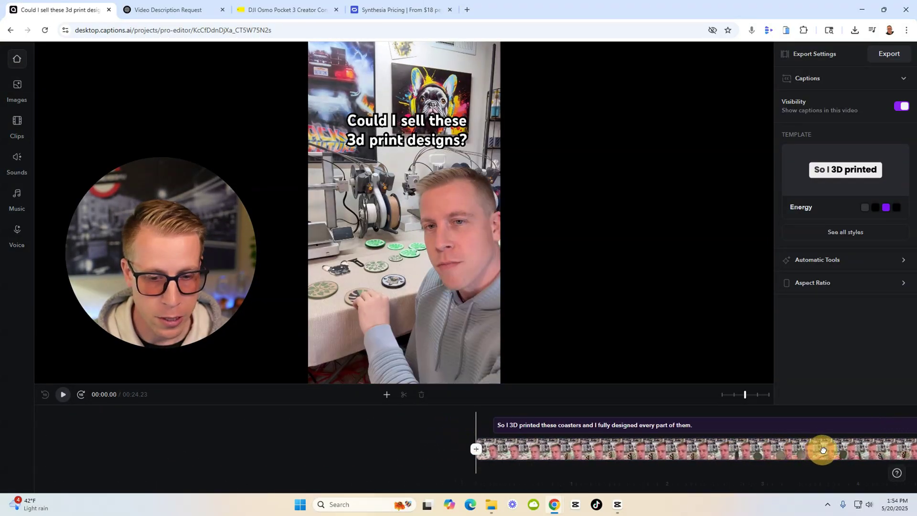
click(64, 394)
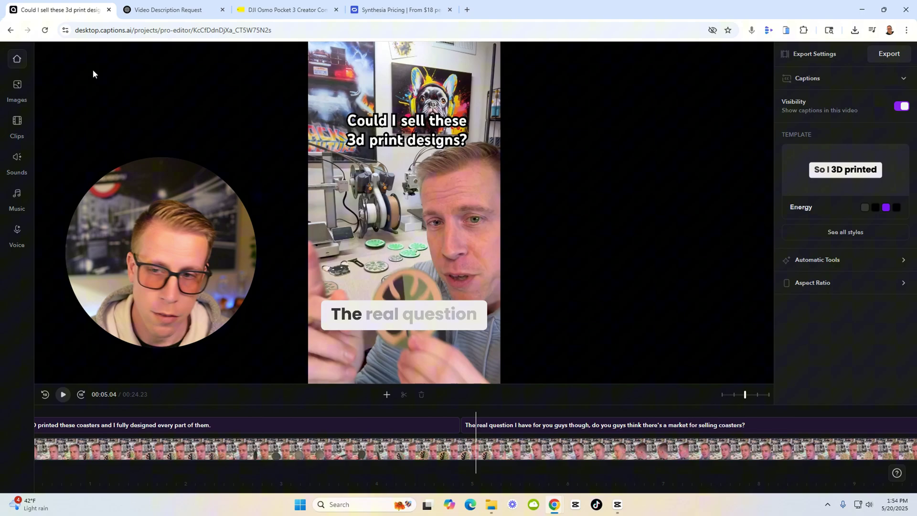
click(17, 60)
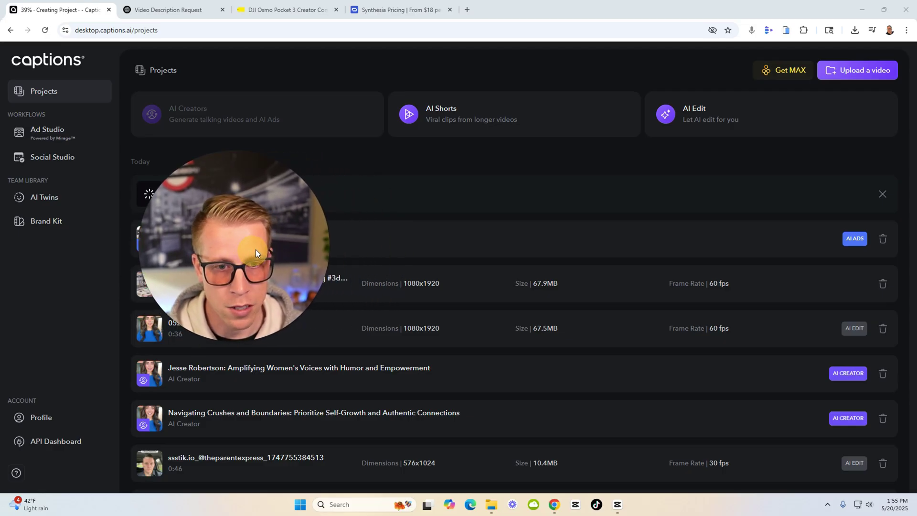
click(473, 115)
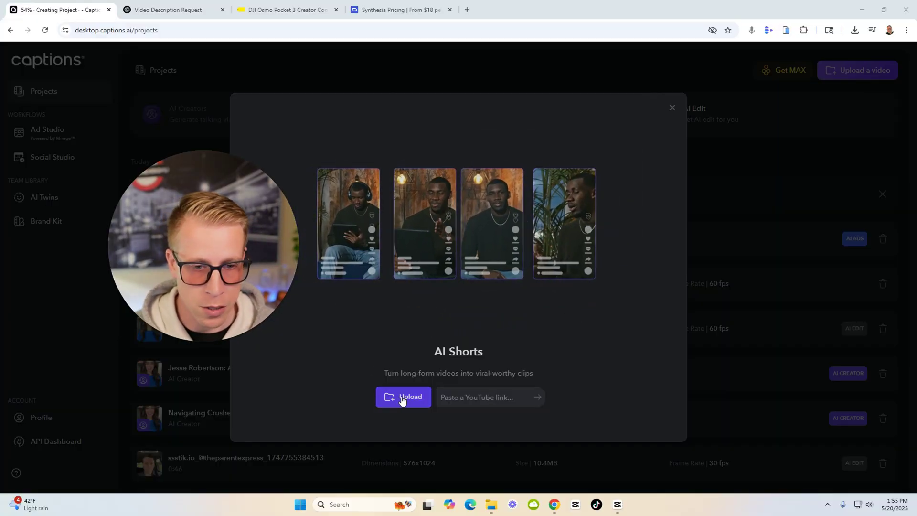
click(673, 107)
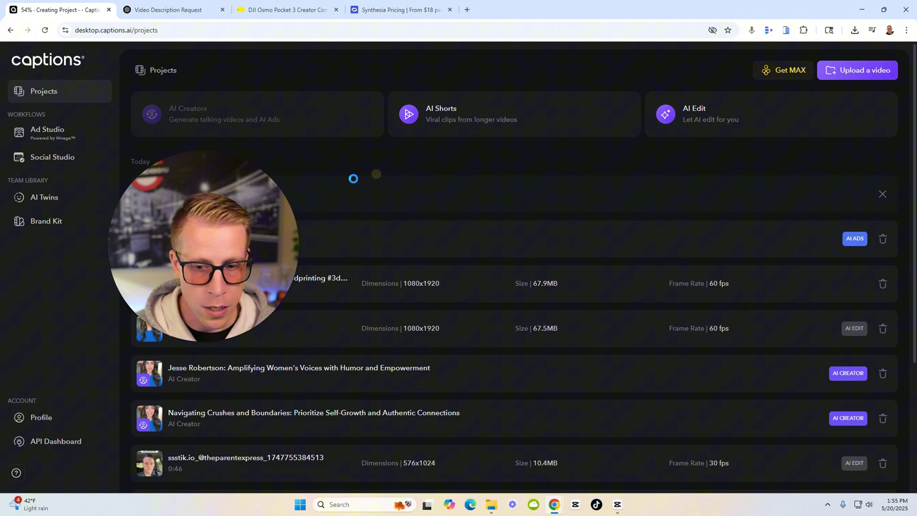
scroll(387, 351, down, 3)
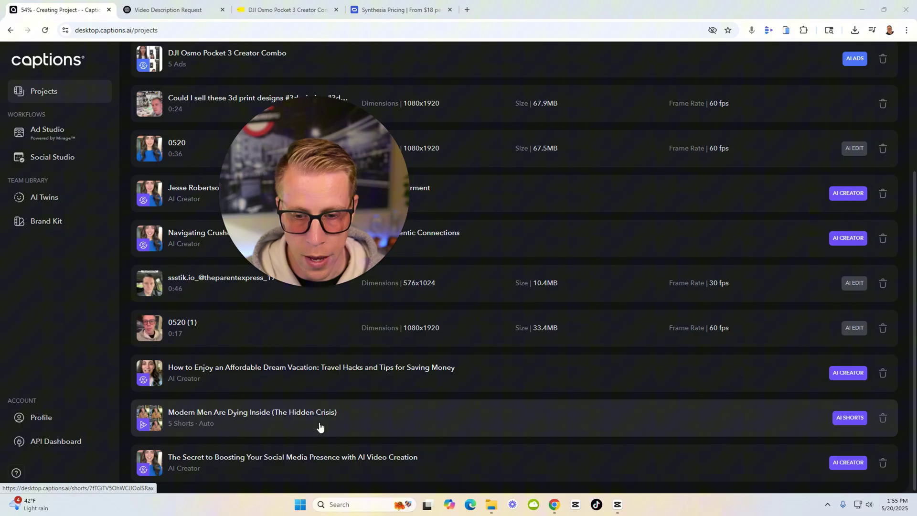
click(320, 427)
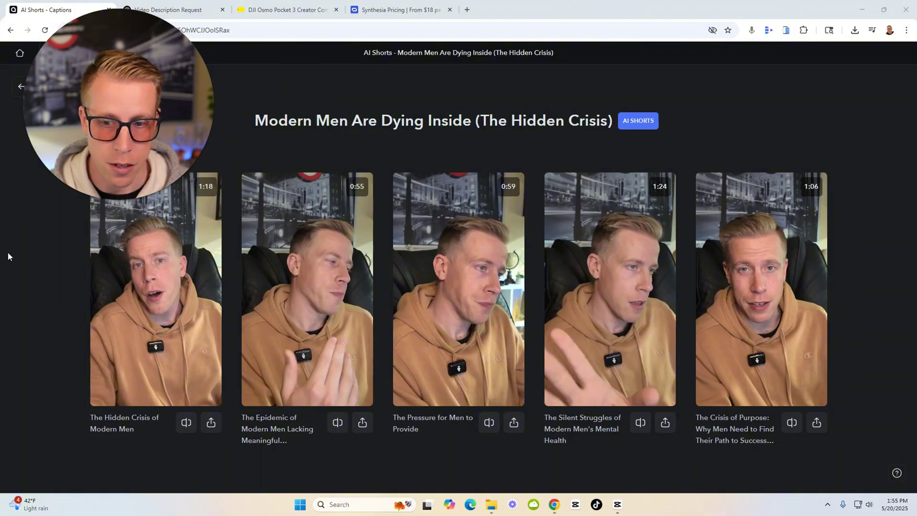
click(105, 395)
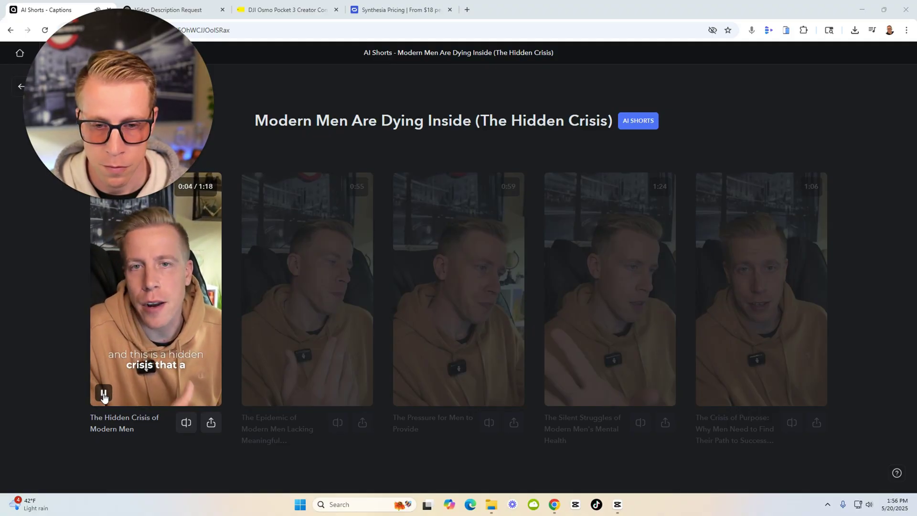
click(104, 394)
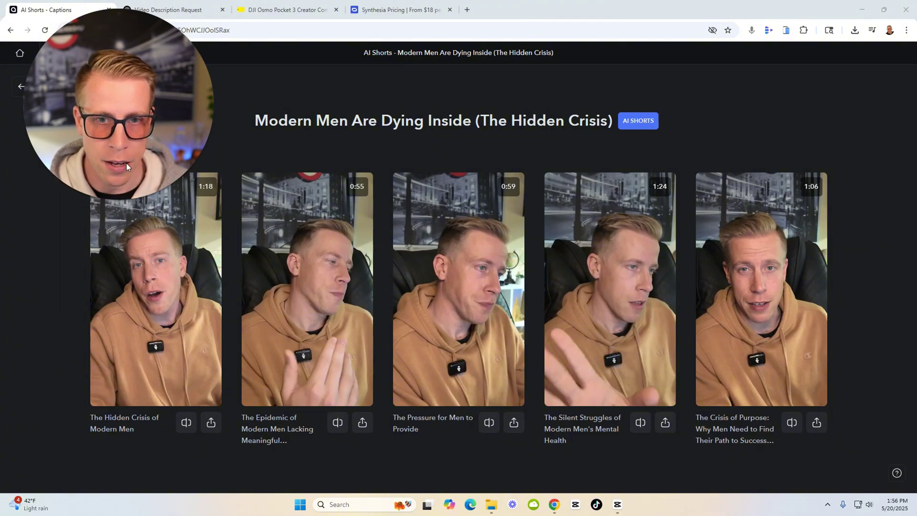
drag(126, 163, 215, 171)
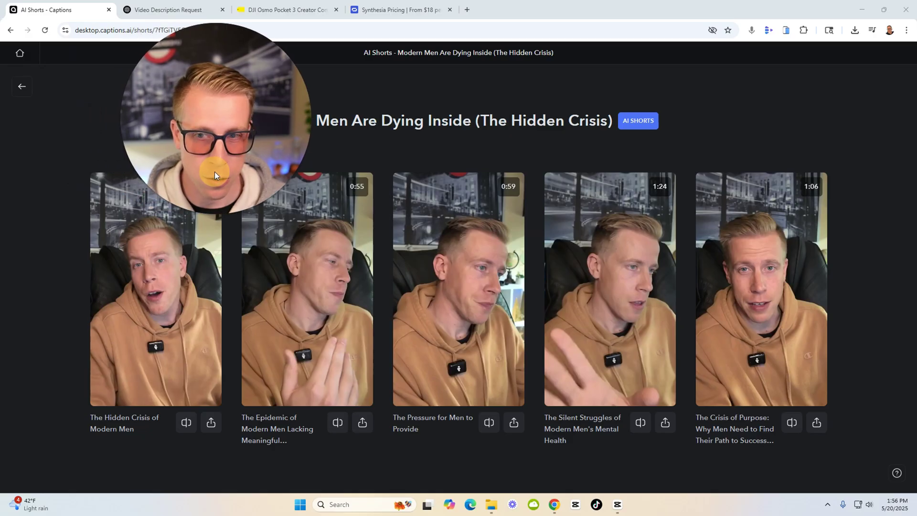
click(23, 87)
View the multi-video generation upgrade offer, then go back to the projects list.
drag(198, 146, 530, 175)
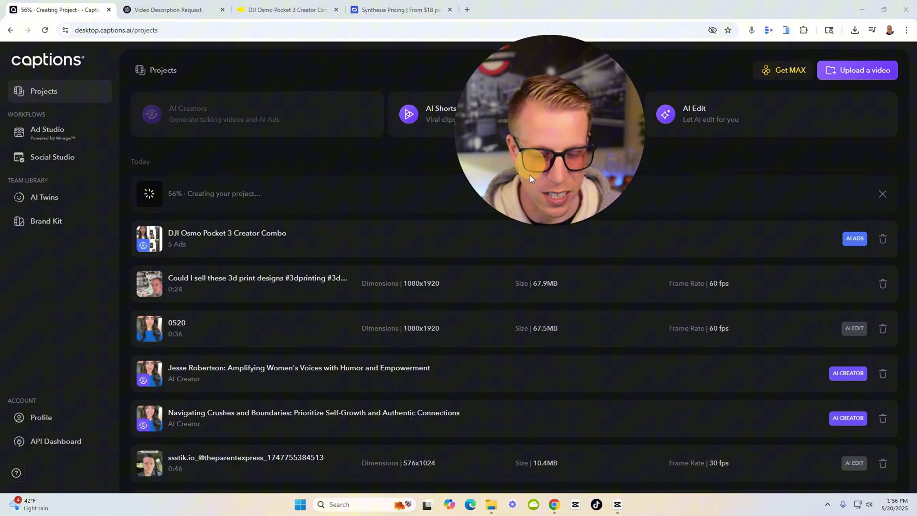
click(559, 227)
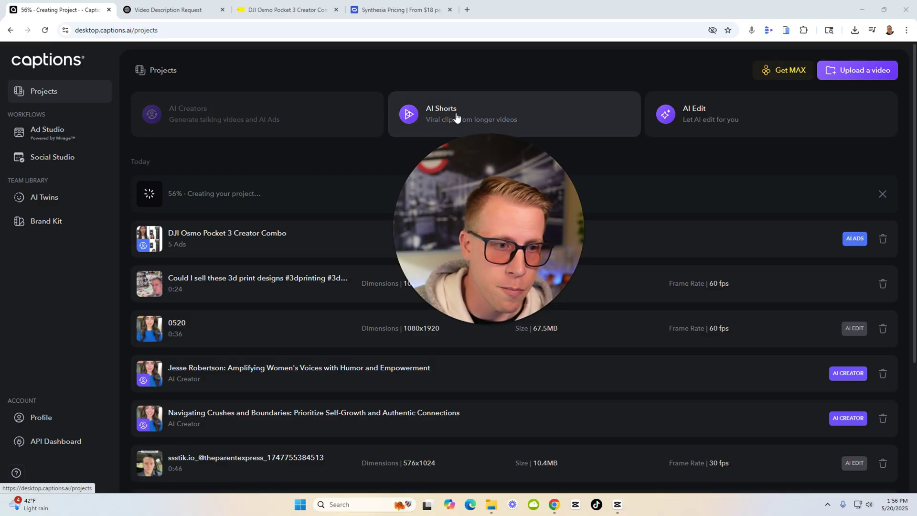
mouse_move(257, 114)
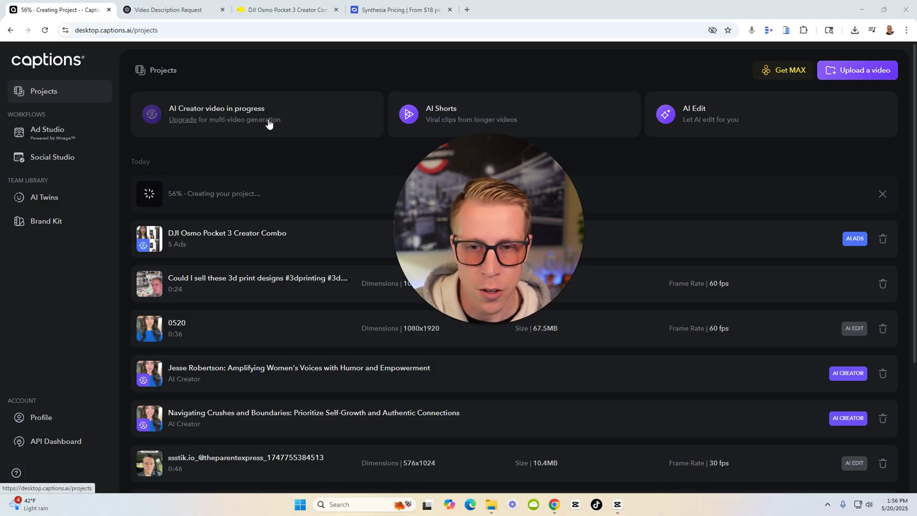
click(268, 120)
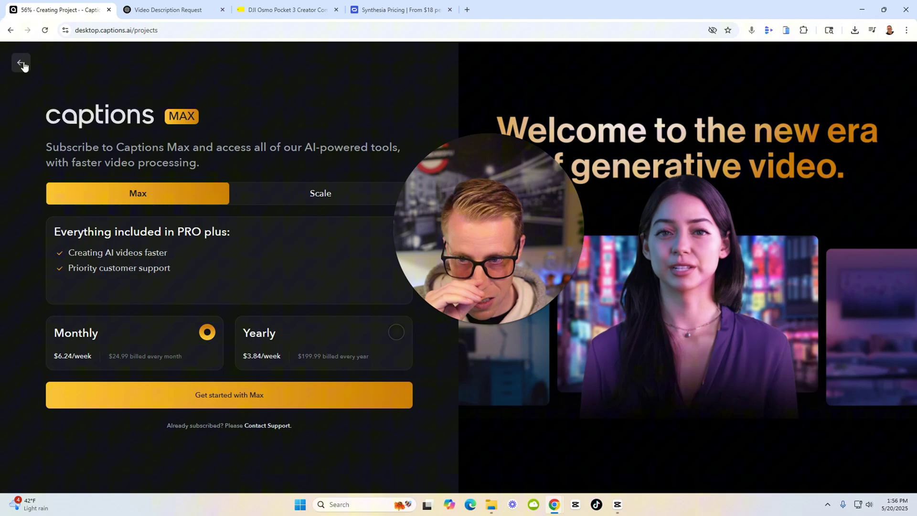
click(21, 62)
Open the DJI Osmo Pocket 3 Creator Combo project showing five 19-second ads.
mouse_move(413, 199)
mouse_down()
mouse_move(394, 114)
mouse_move(195, 94)
mouse_up()
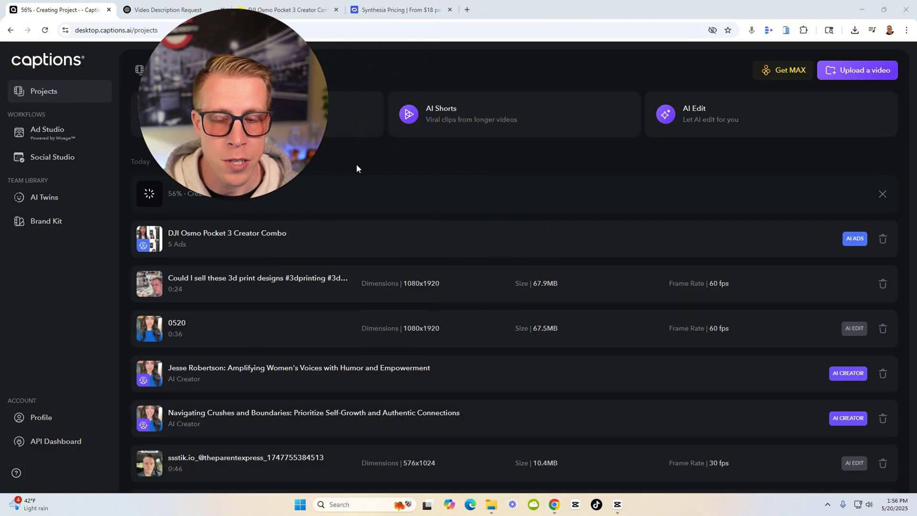
click(309, 245)
drag(278, 168, 116, 95)
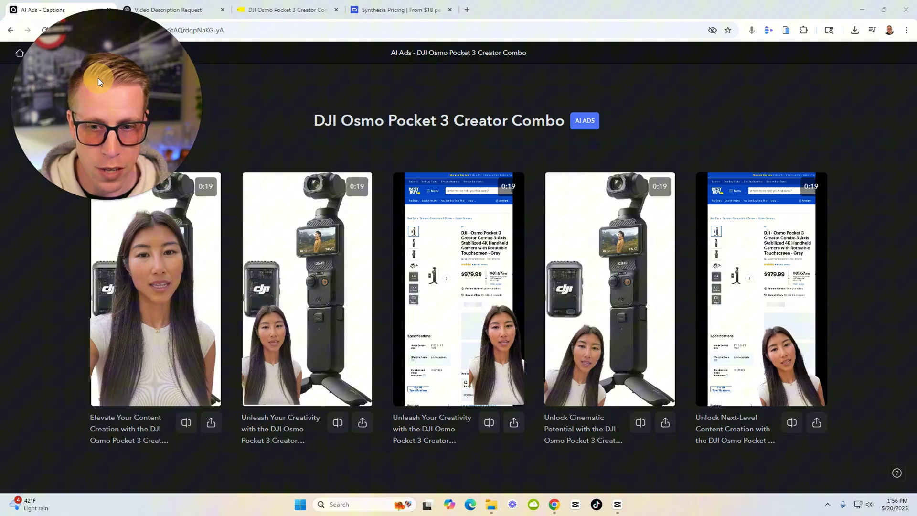
click(279, 12)
mouse_move(136, 110)
mouse_down()
mouse_move(152, 252)
mouse_move(152, 212)
mouse_up()
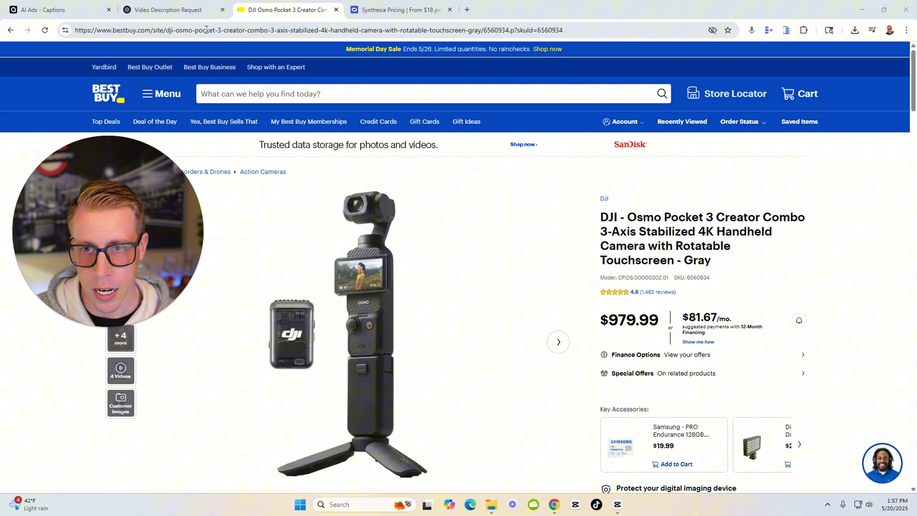
click(57, 10)
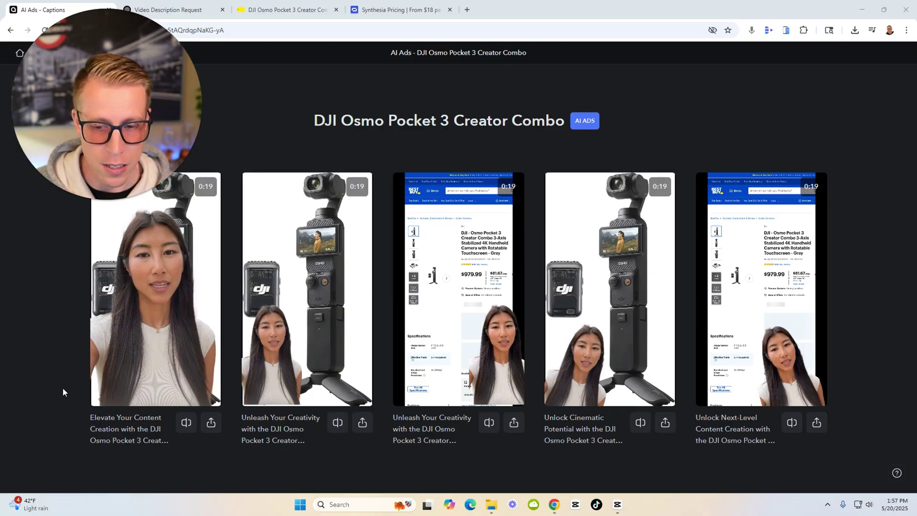
click(103, 395)
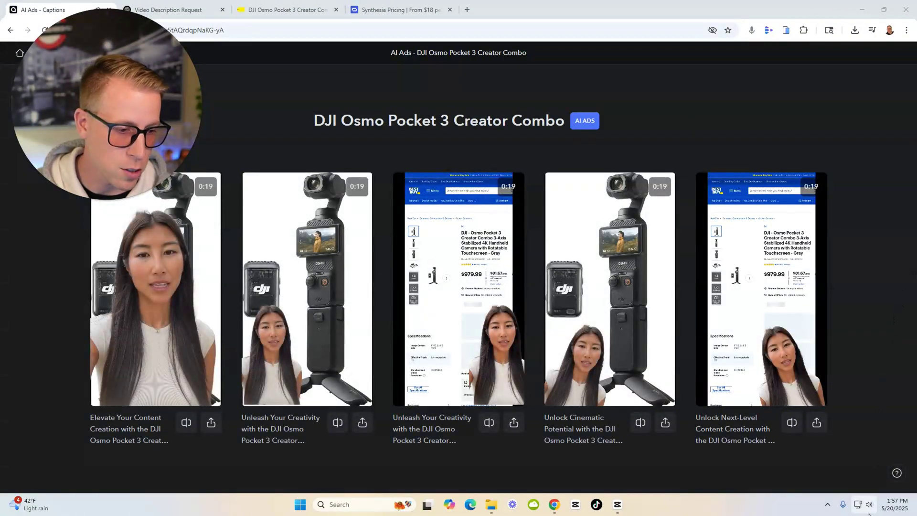
click(868, 504)
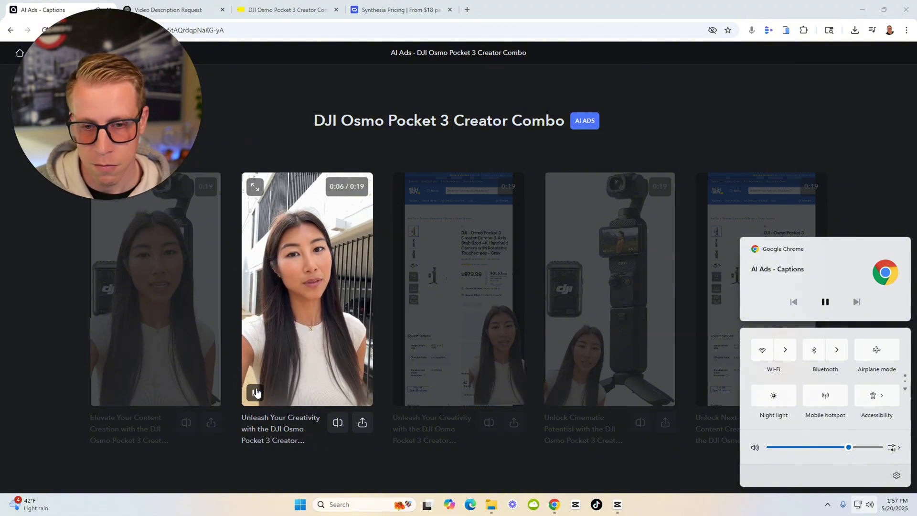
click(204, 281)
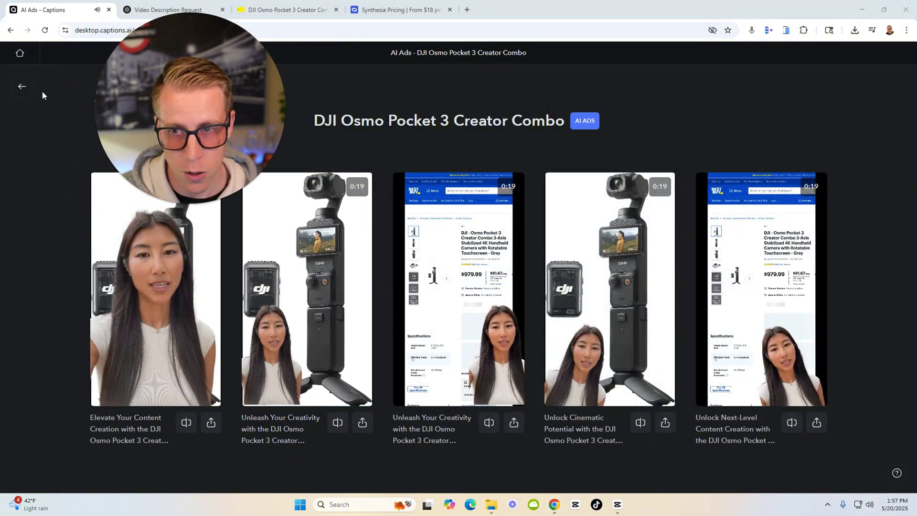
Briefly open the boosting social media presence project, then return to the list.
click(22, 86)
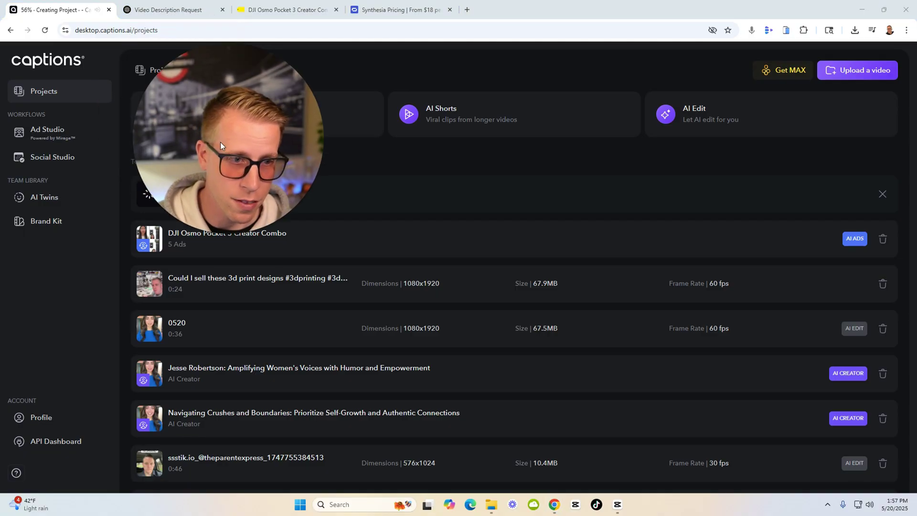
mouse_move(220, 142)
mouse_down()
mouse_move(404, 256)
mouse_move(561, 202)
mouse_up()
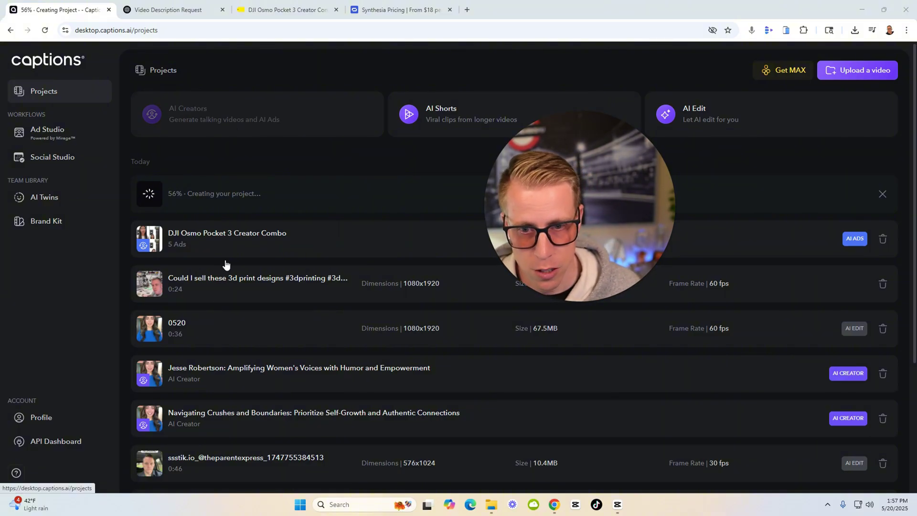
scroll(225, 265, down, 1)
scroll(196, 337, down, 2)
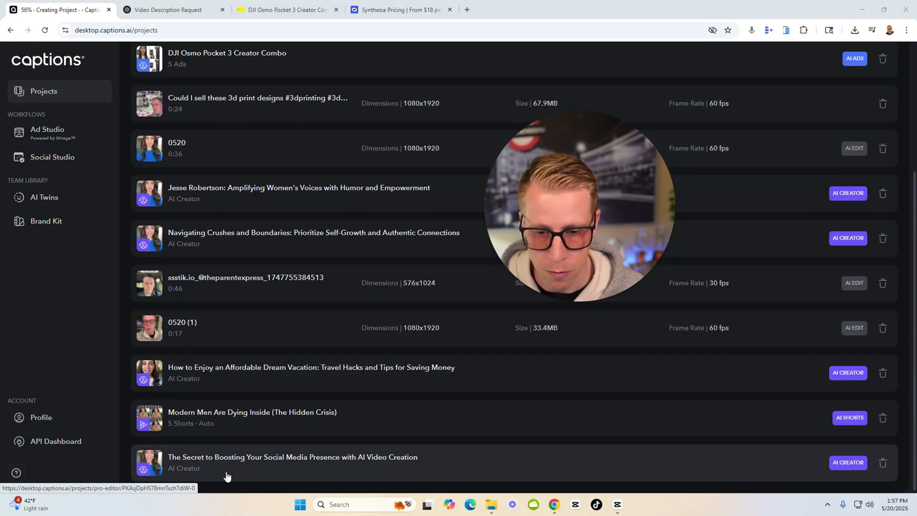
click(237, 468)
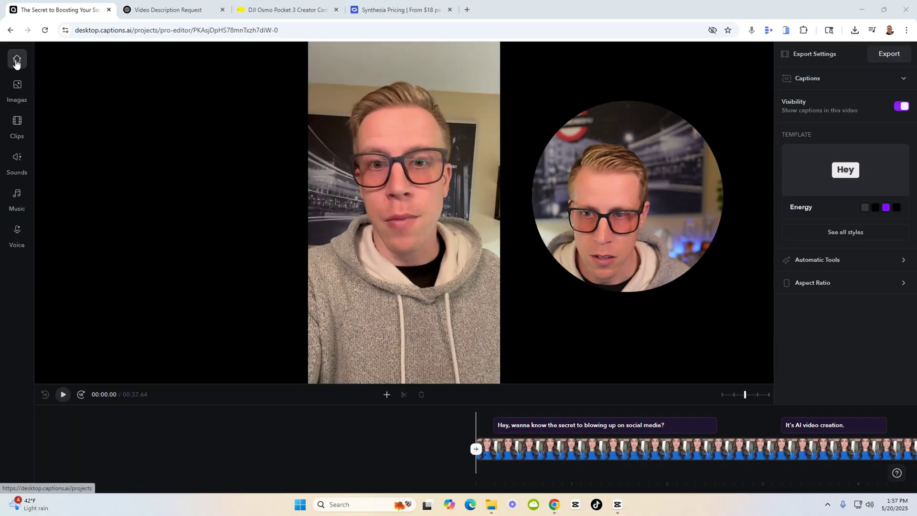
click(10, 31)
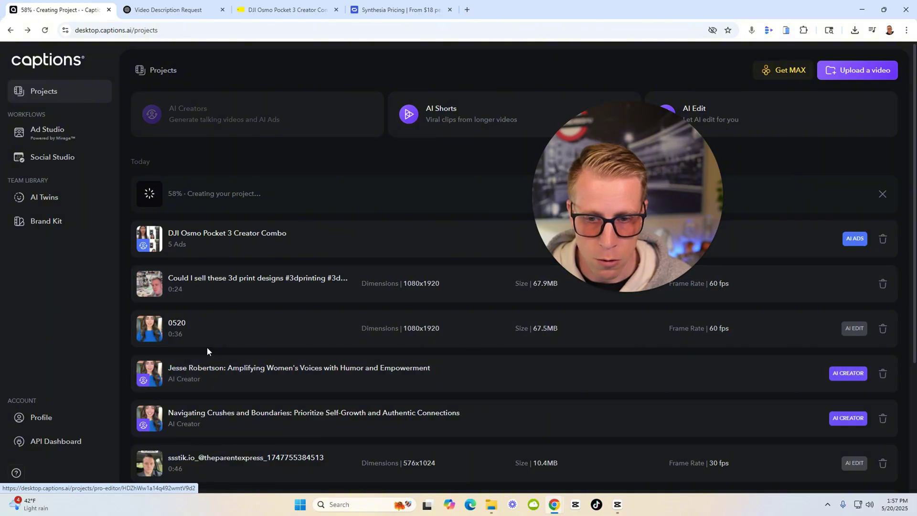
Preview the women's voices avatar video, pausing on 'serotonin', then return to Projects.
click(226, 373)
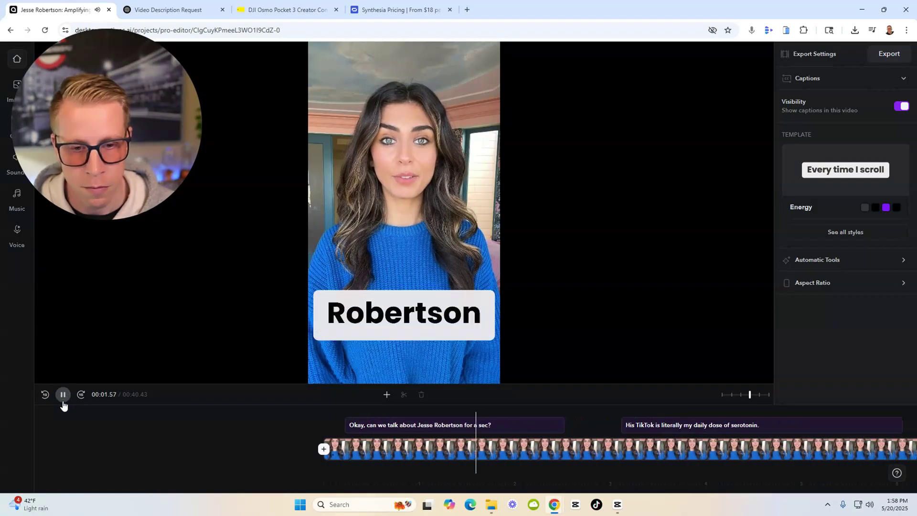
click(63, 395)
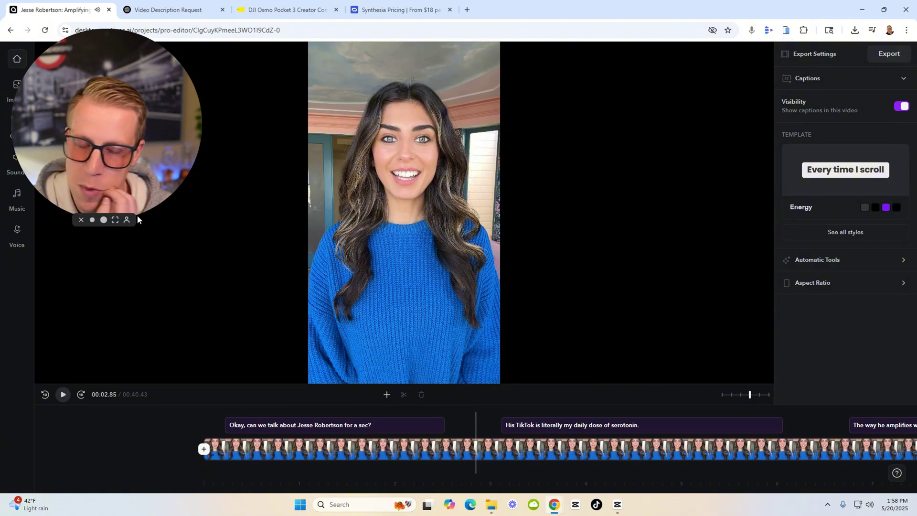
drag(454, 460, 738, 442)
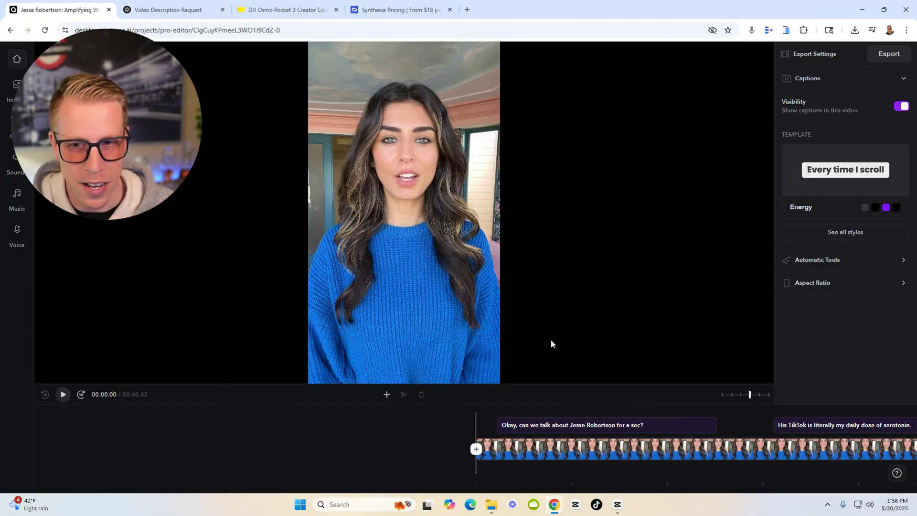
click(64, 395)
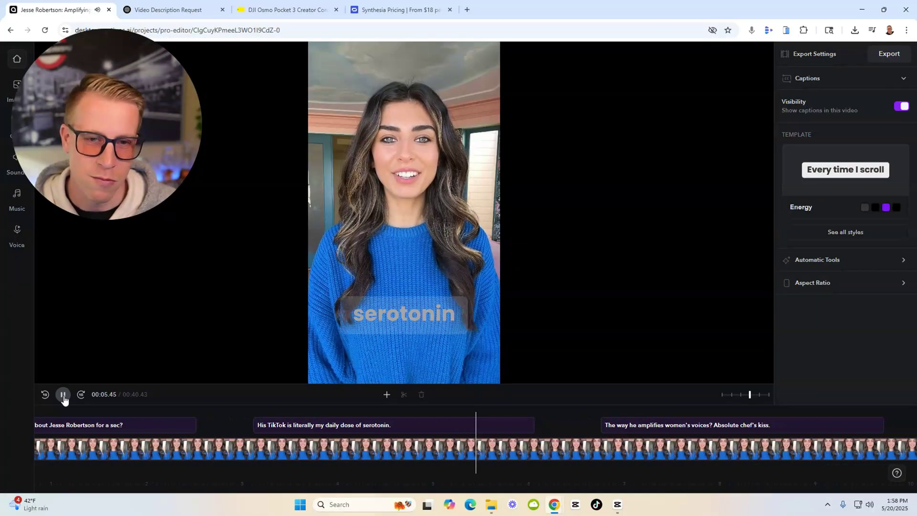
click(63, 395)
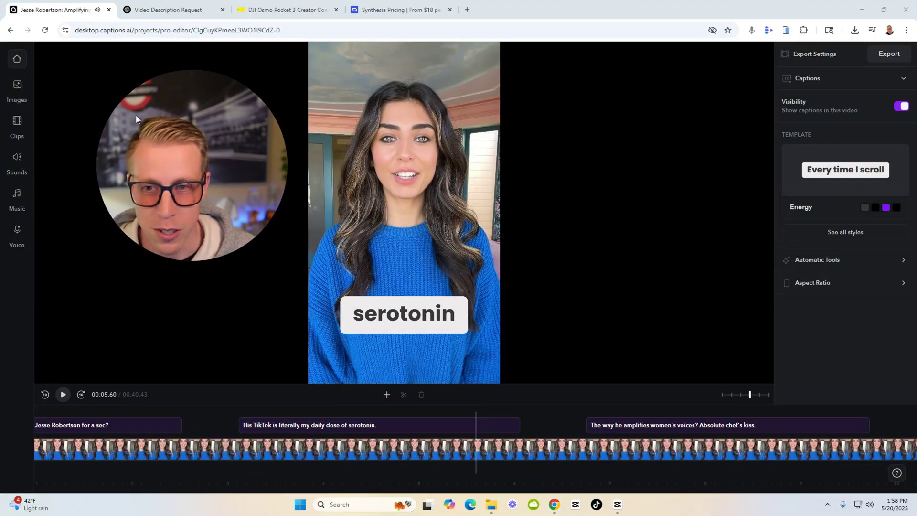
click(16, 66)
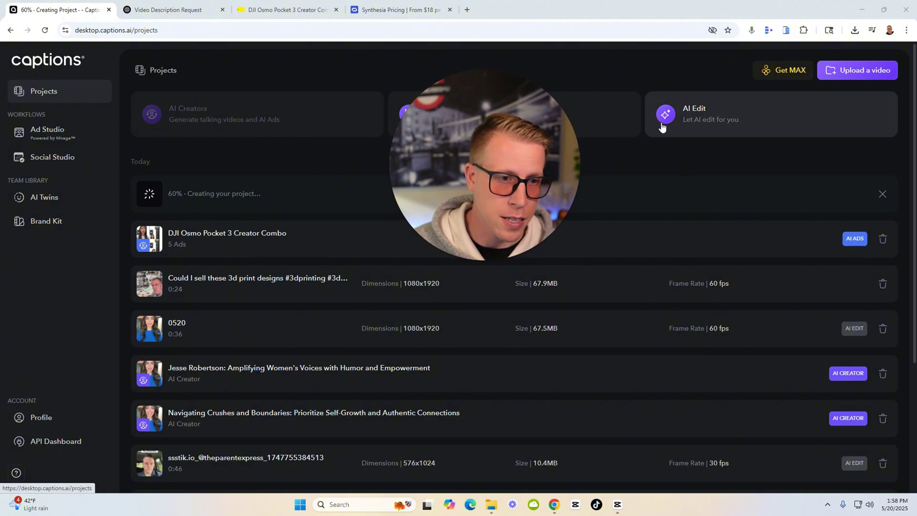
Upload the 3D print designs video to AI Edit and create a Prime-style project.
click(679, 109)
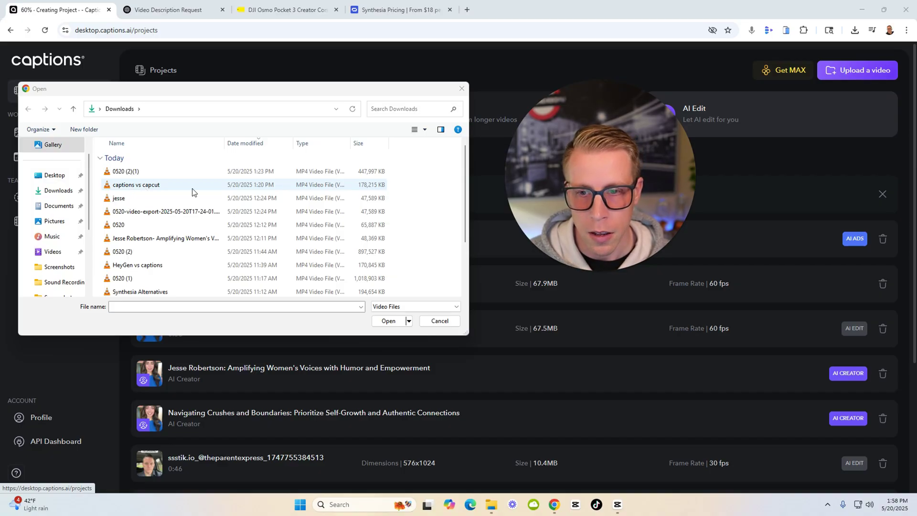
scroll(156, 243, down, 3)
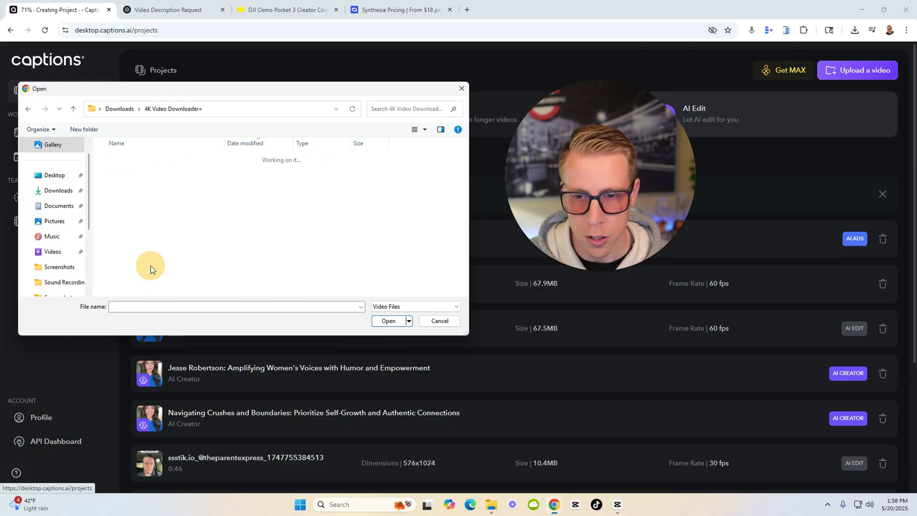
double_click(138, 172)
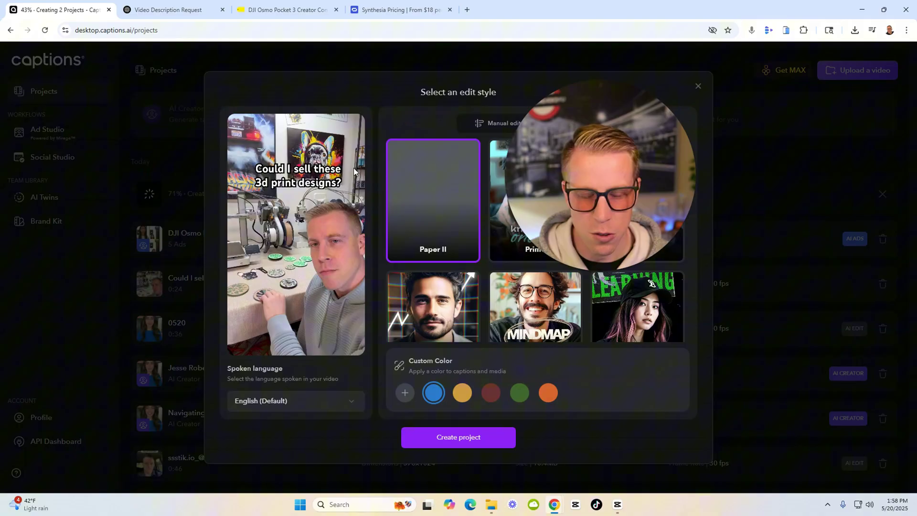
drag(185, 188, 160, 188)
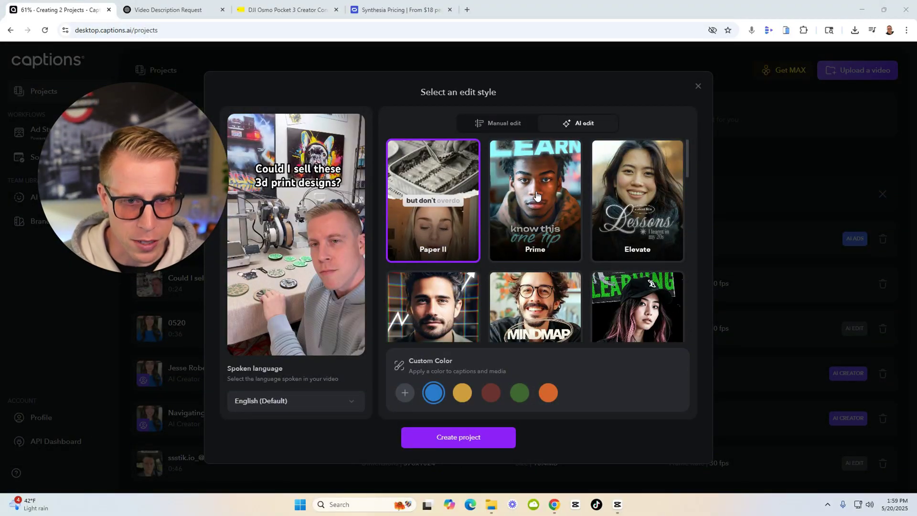
click(534, 230)
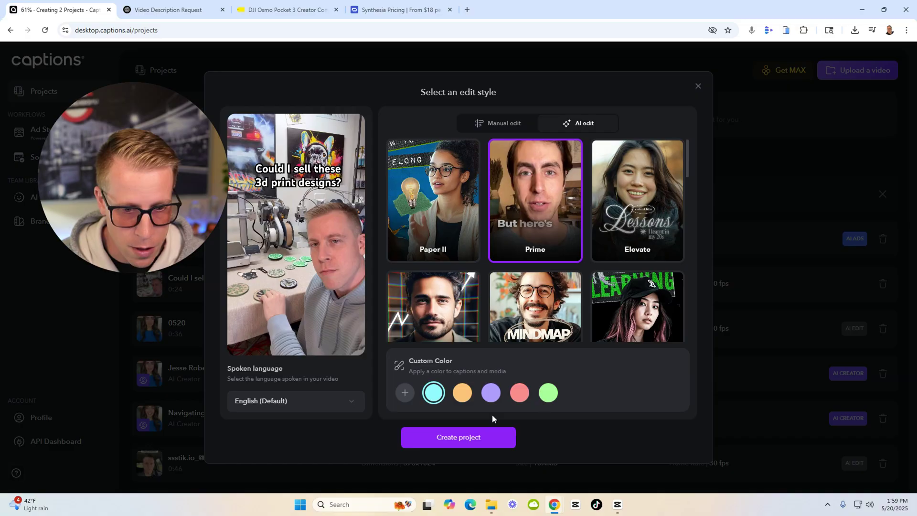
click(466, 437)
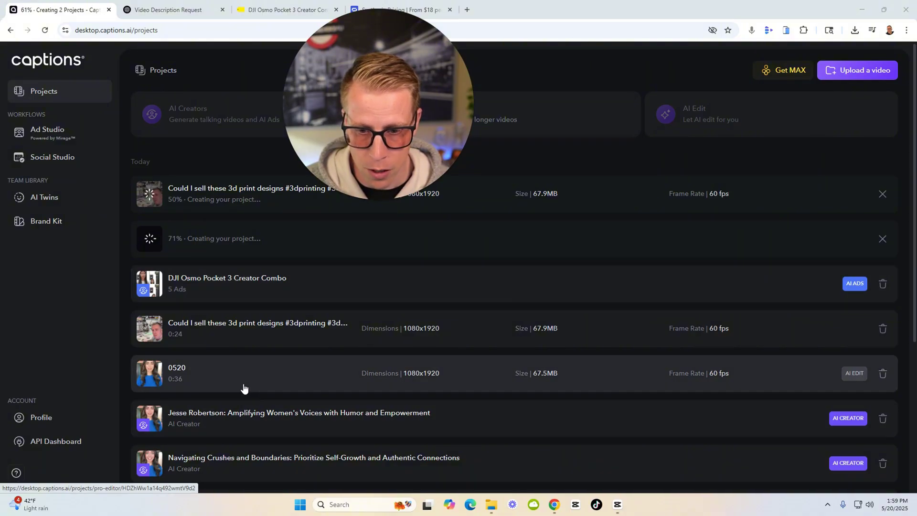
scroll(243, 386, down, 2)
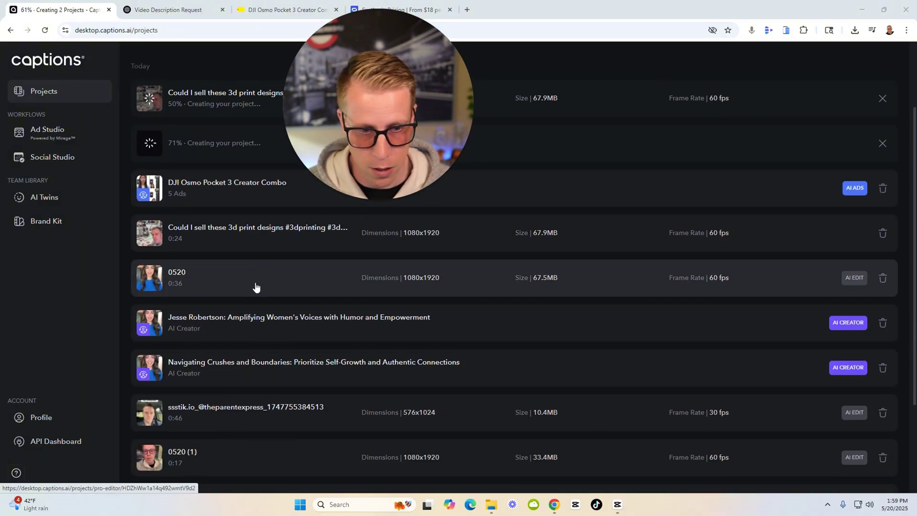
Open the 0520 project and play the reel, then step back to about seven seconds.
click(256, 287)
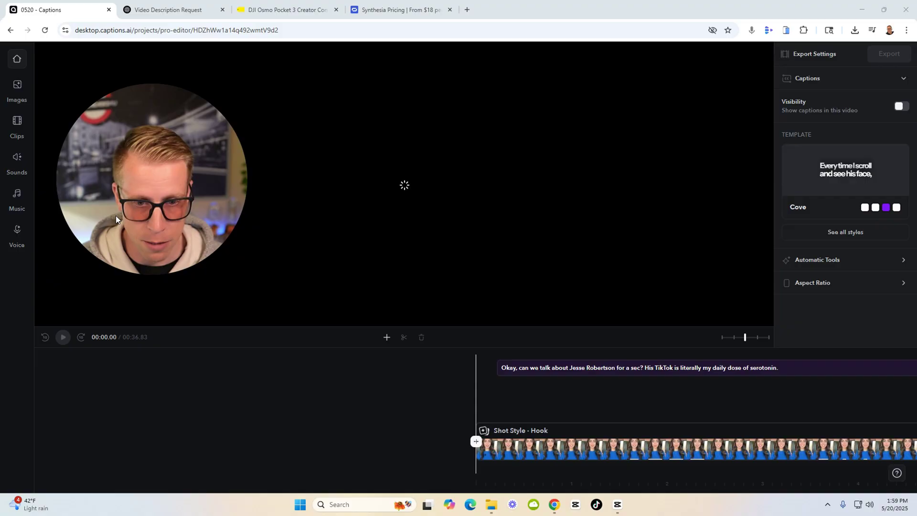
mouse_move(84, 151)
mouse_down()
mouse_move(114, 362)
mouse_move(100, 166)
mouse_up()
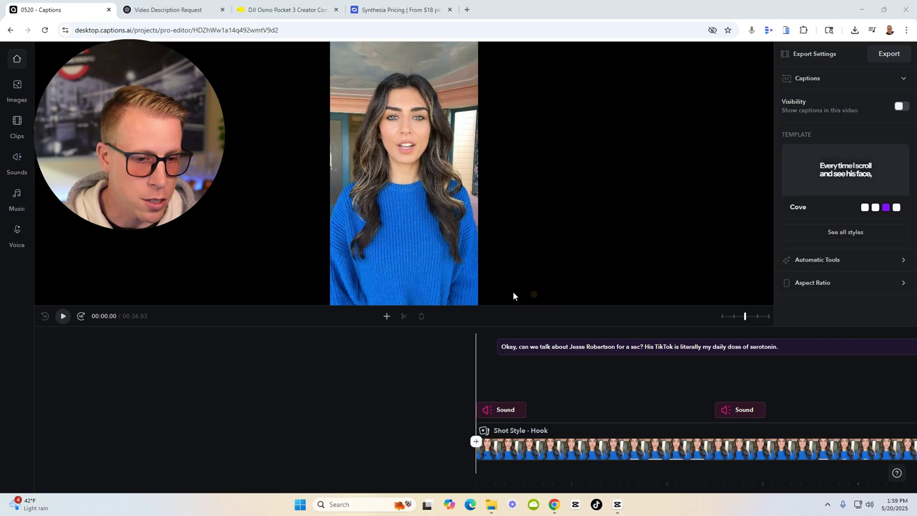
click(63, 315)
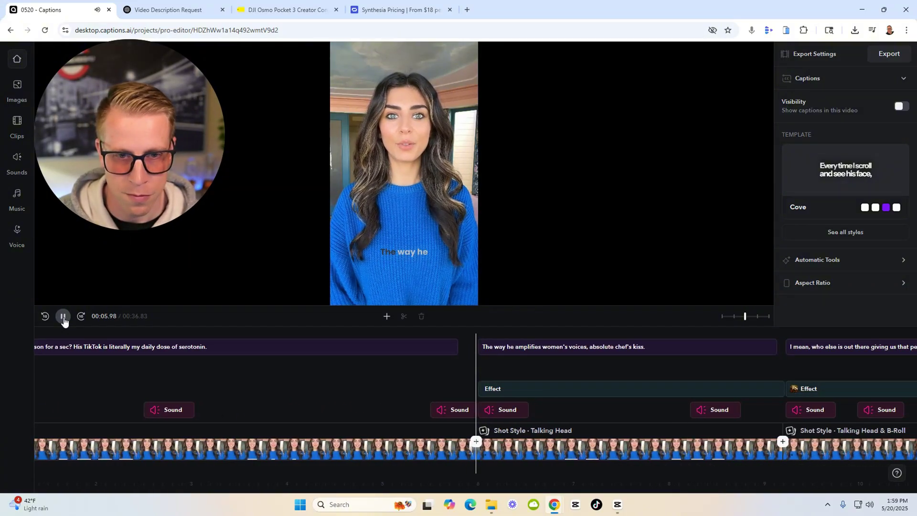
click(63, 316)
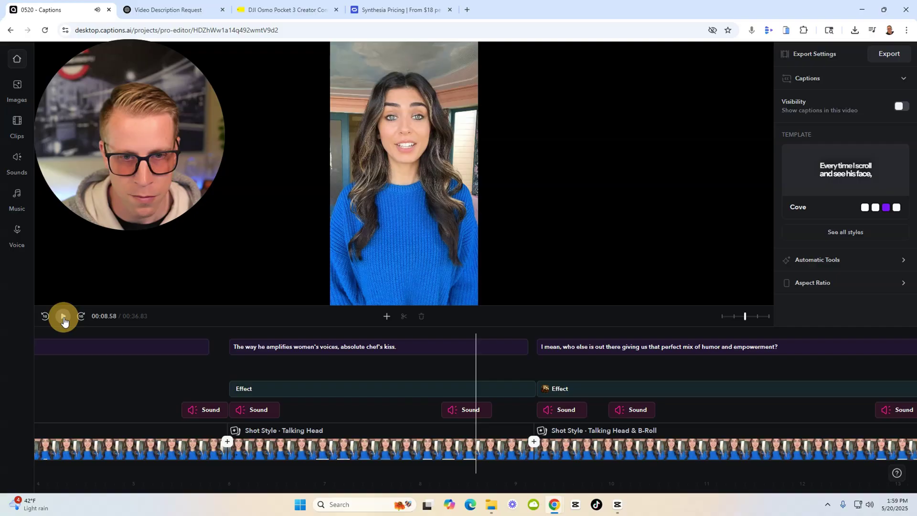
drag(428, 452, 525, 460)
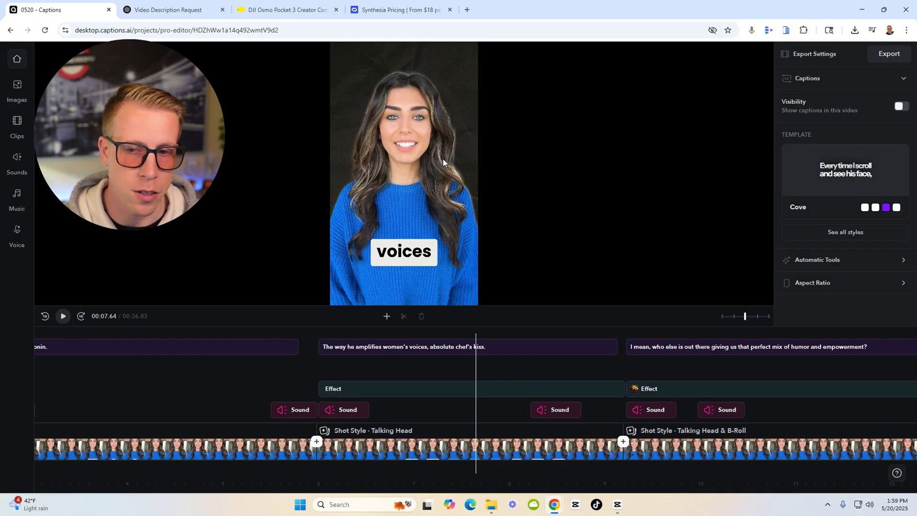
Scrub and play through the Talking Head & B-Roll and Text shot style sections.
drag(541, 456, 337, 455)
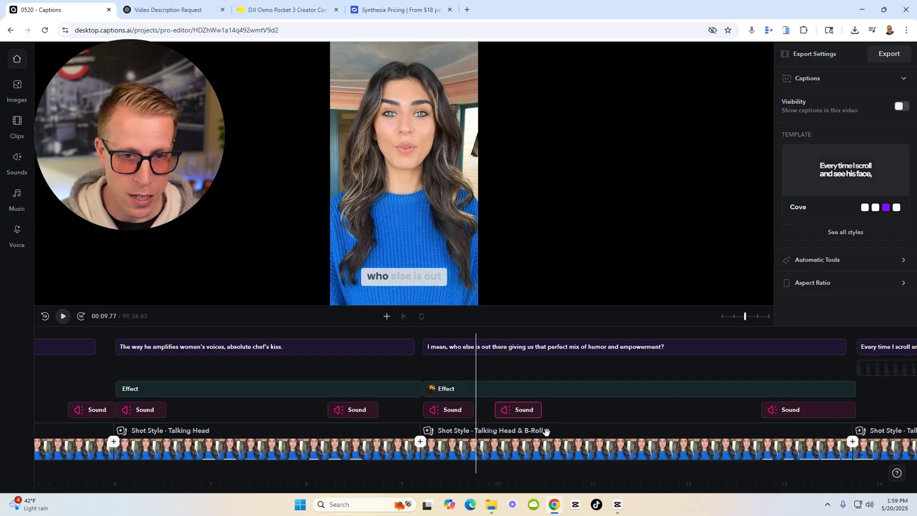
drag(576, 452, 534, 448)
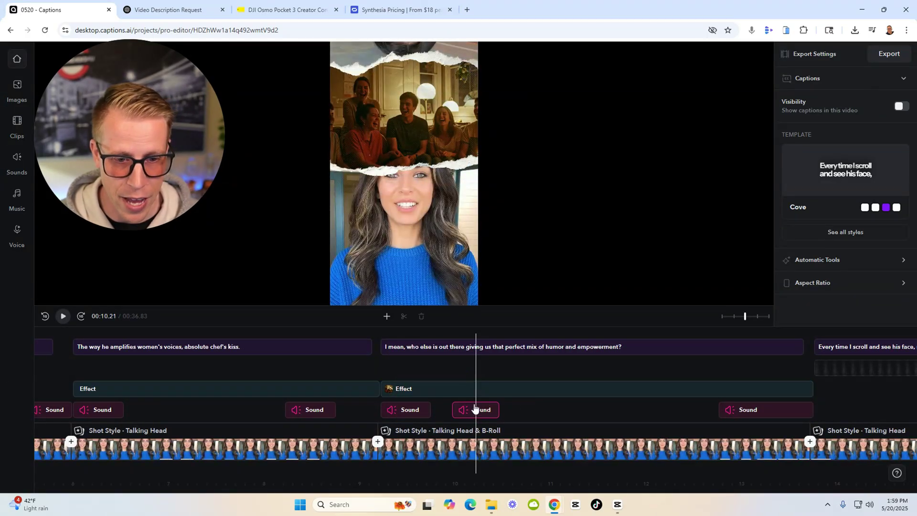
drag(446, 456, 543, 455)
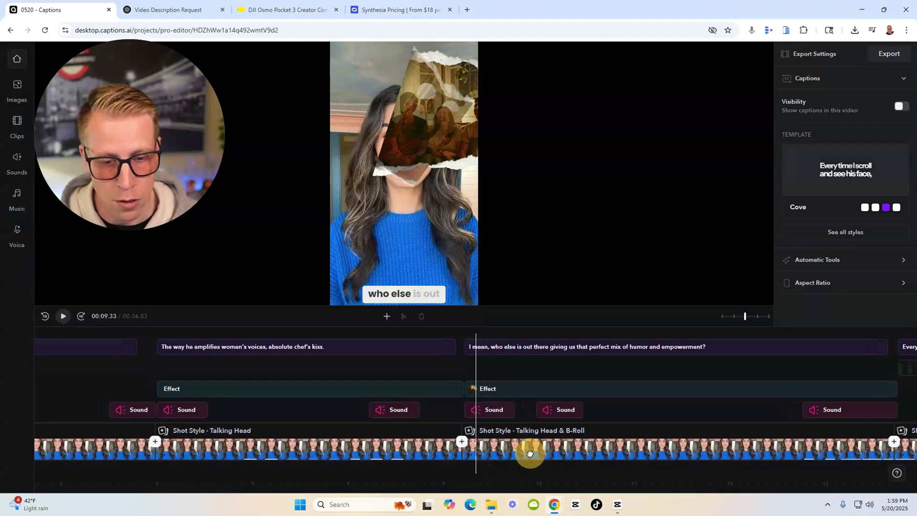
click(62, 316)
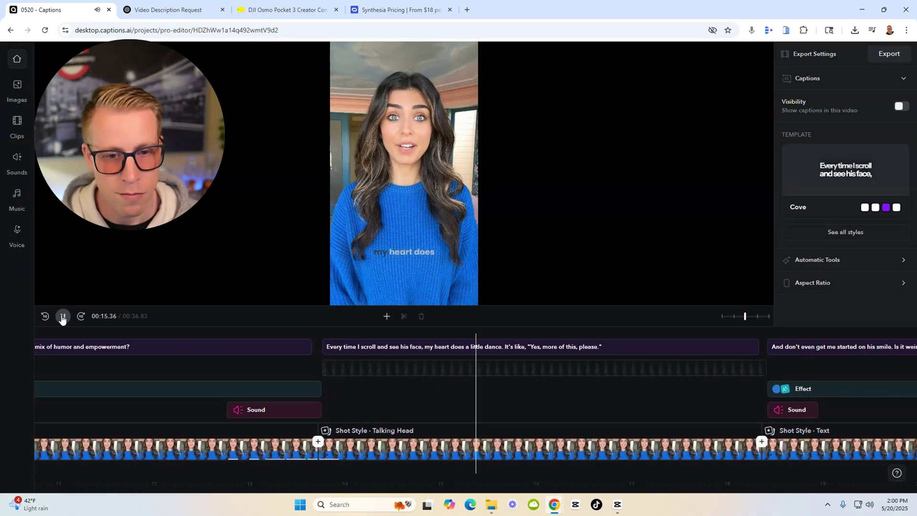
click(62, 315)
drag(533, 462, 339, 430)
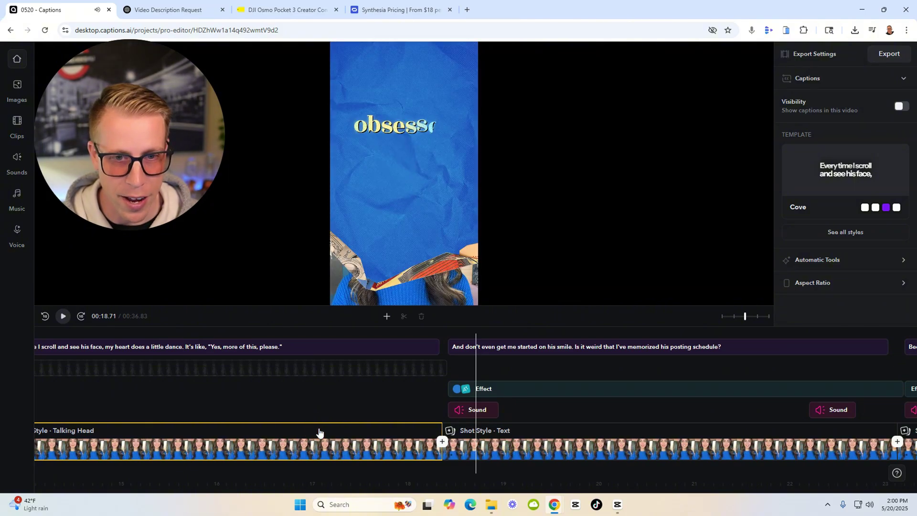
drag(399, 447, 395, 449)
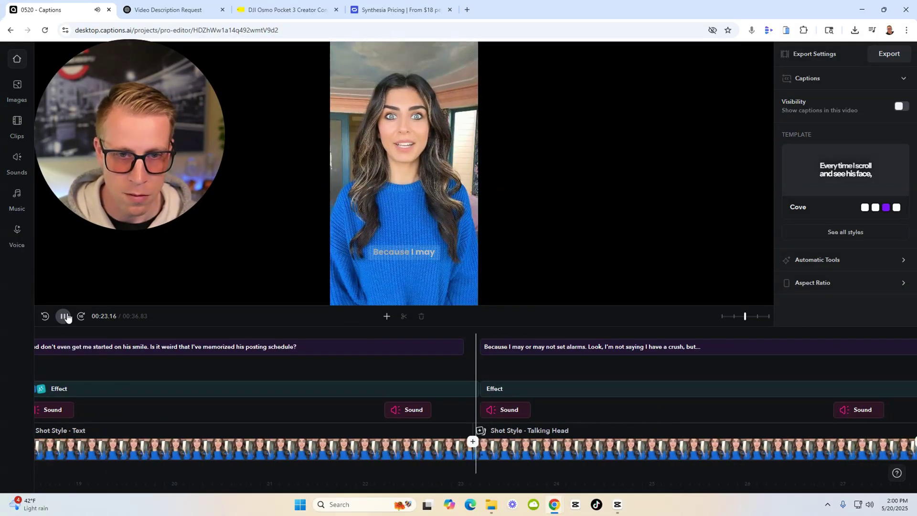
click(65, 315)
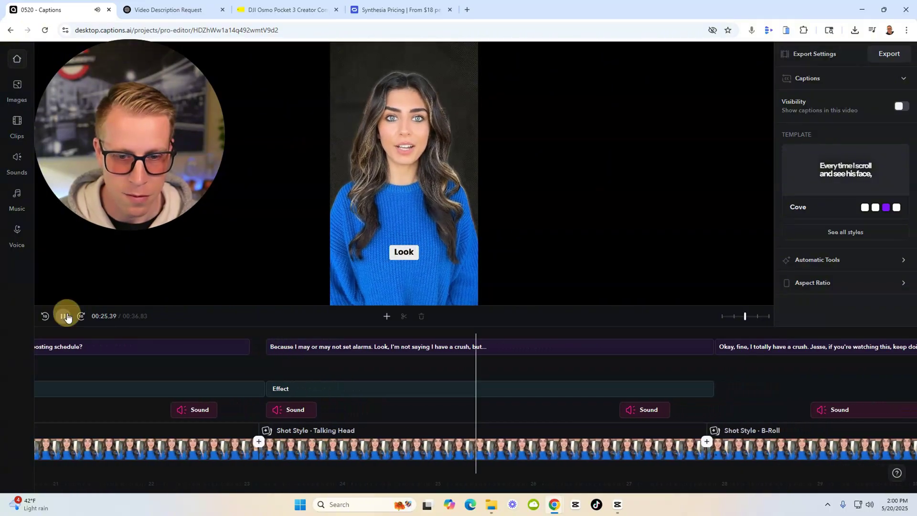
Go back to Projects and watch the two new projects processing, at 95% and 80%.
click(19, 58)
drag(179, 136, 499, 136)
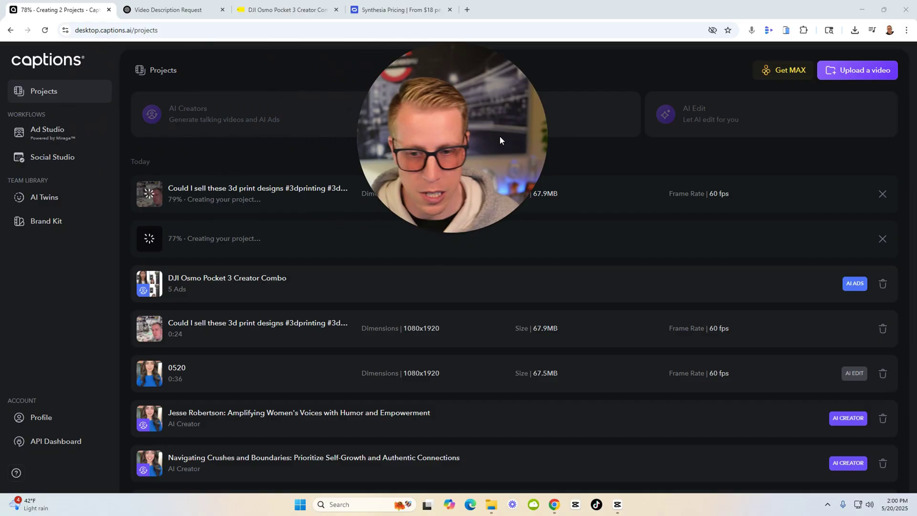
click(460, 232)
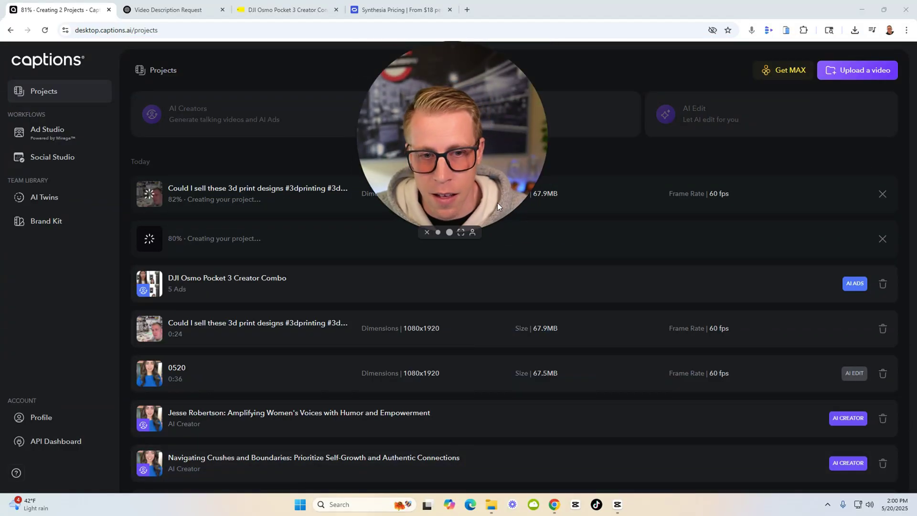
mouse_move(497, 203)
mouse_down()
mouse_move(602, 197)
mouse_move(472, 238)
mouse_move(724, 209)
mouse_up()
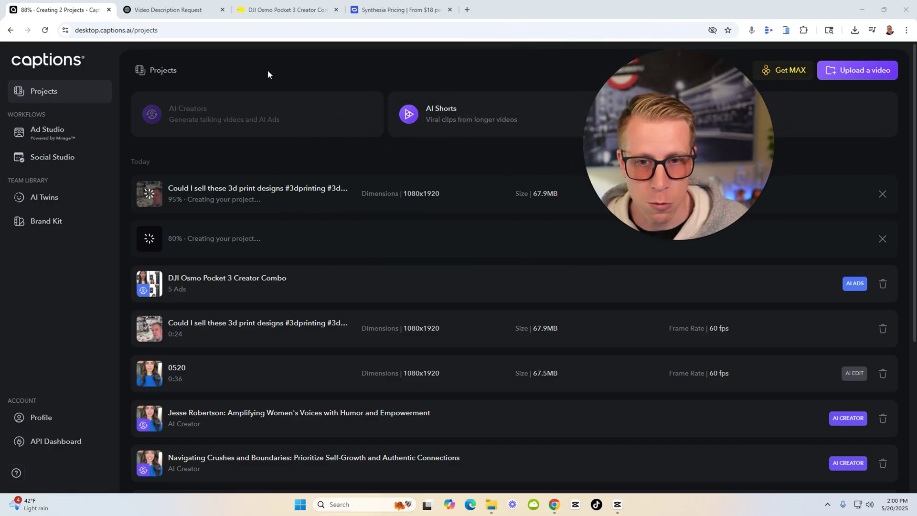